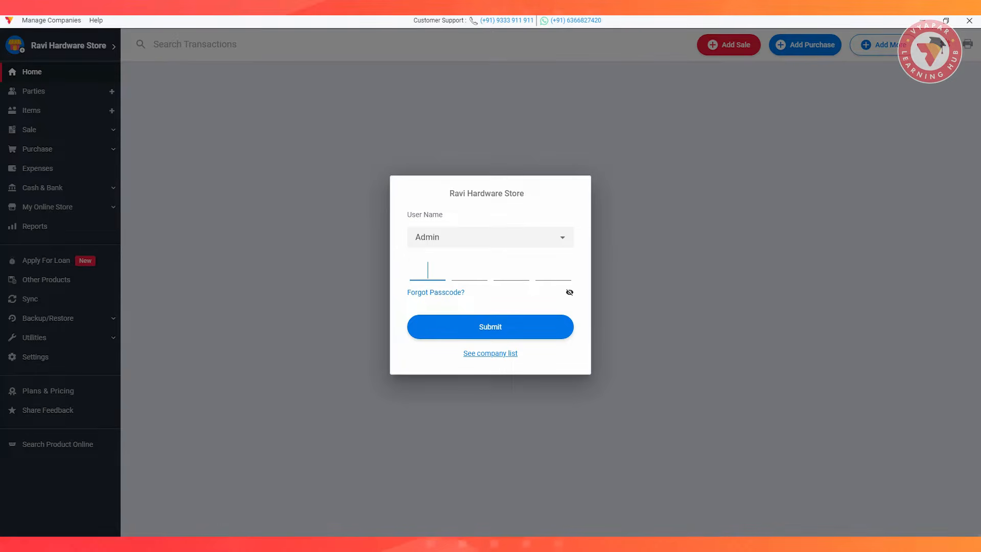
Check the selectable user names, keep Admin, and submit the passcode to log in to the company.
left_click(490, 237)
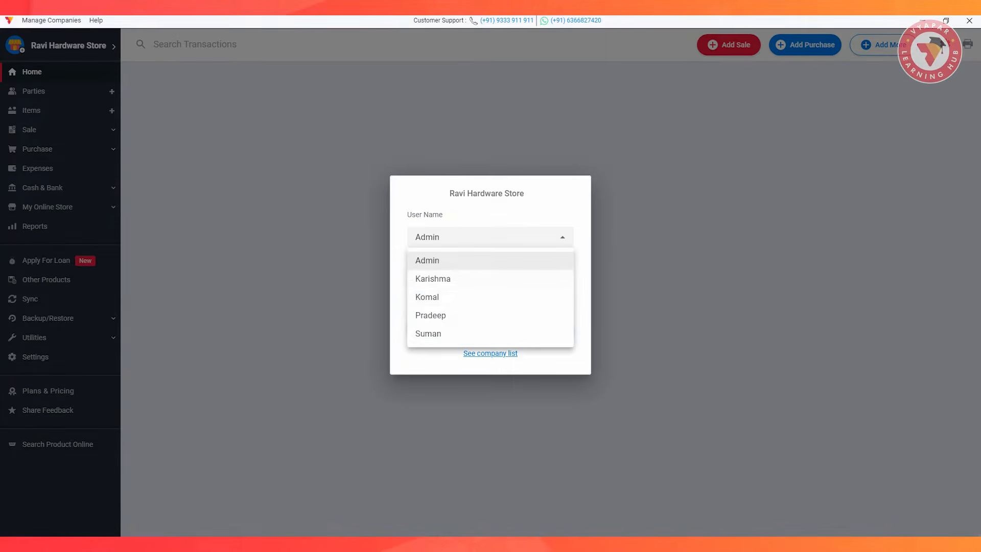
key("Escape")
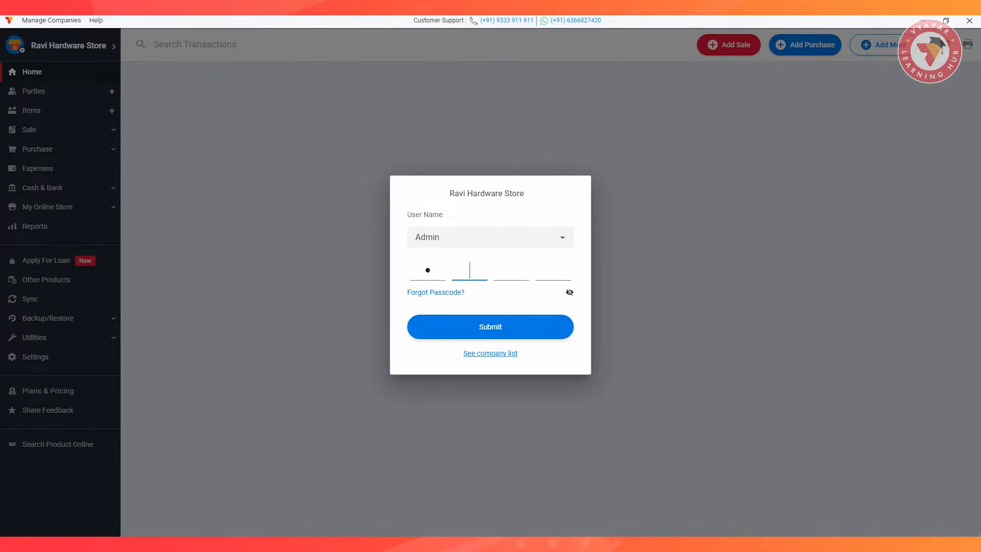
key("Return")
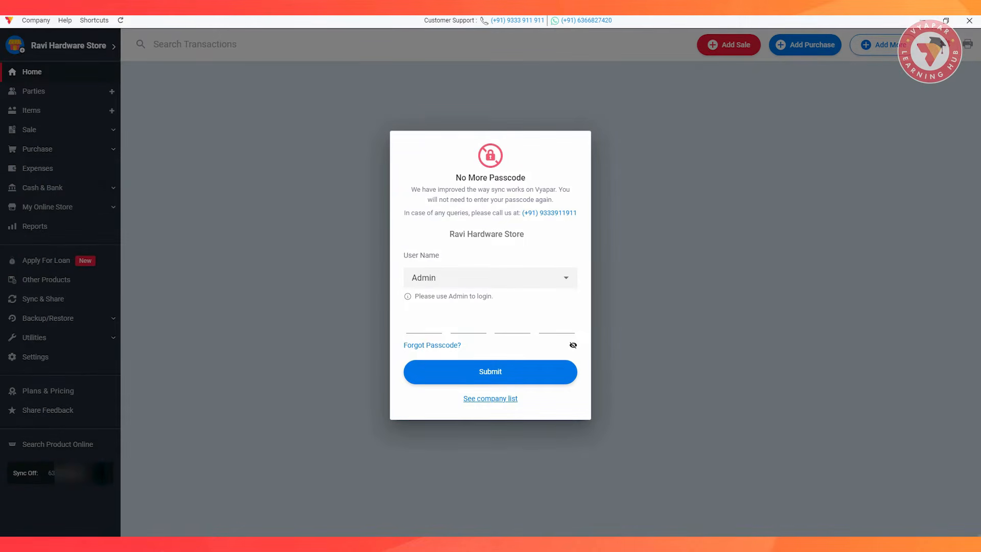
Choose Admin in the No More Passcode login prompt, enter the admin passcode and submit it.
left_click(565, 277)
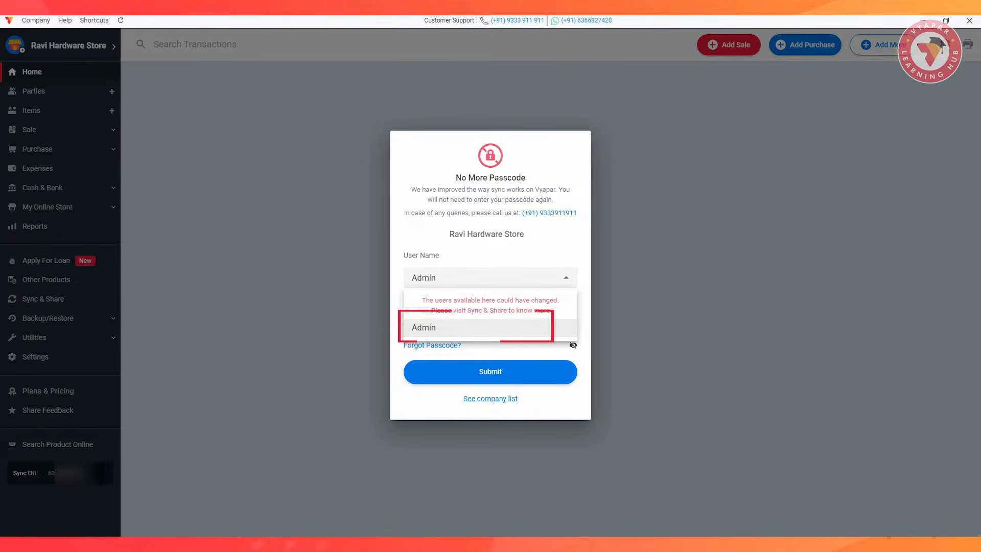
left_click(430, 327)
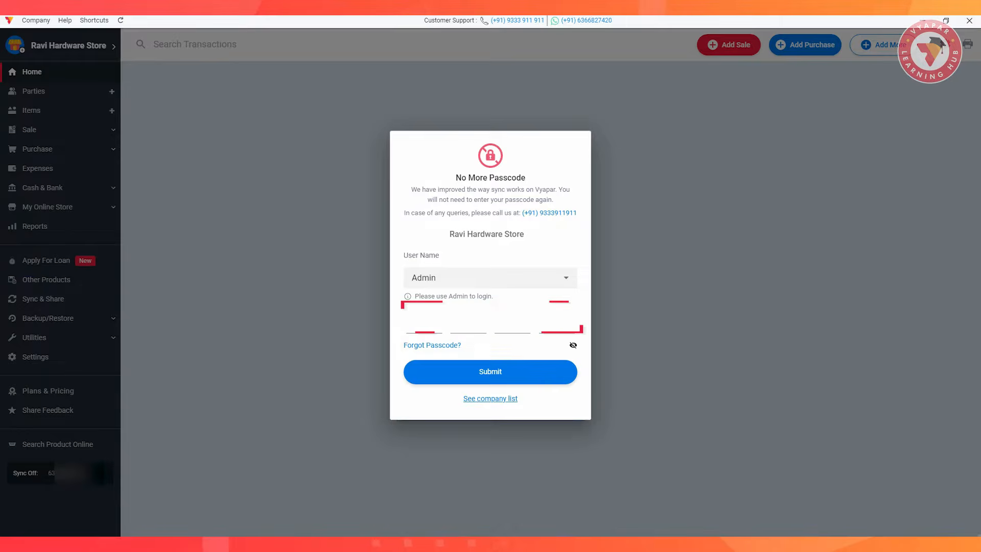
type("••••")
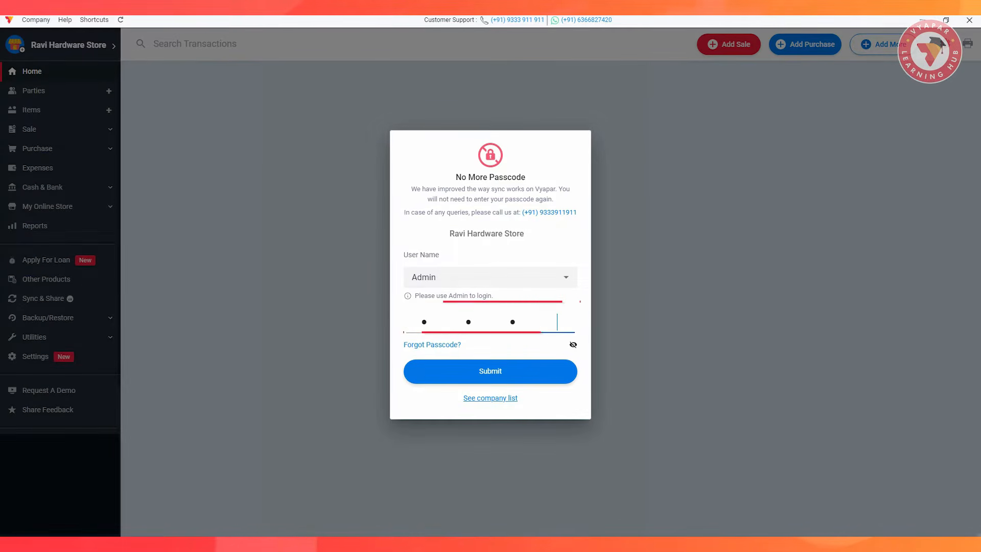
left_click(489, 372)
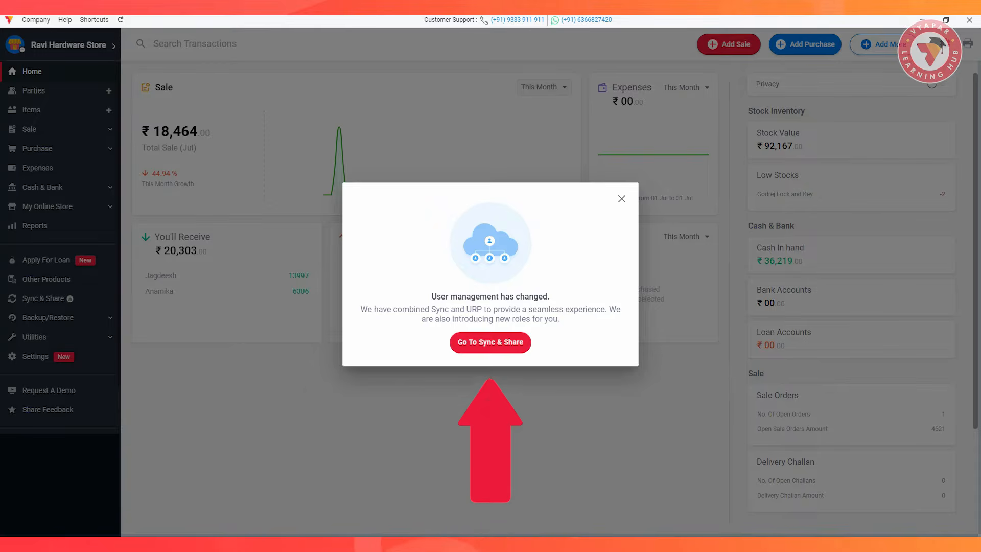
Go to Sync & Share, enable sync, and agree to re-invite the previous users.
left_click(496, 343)
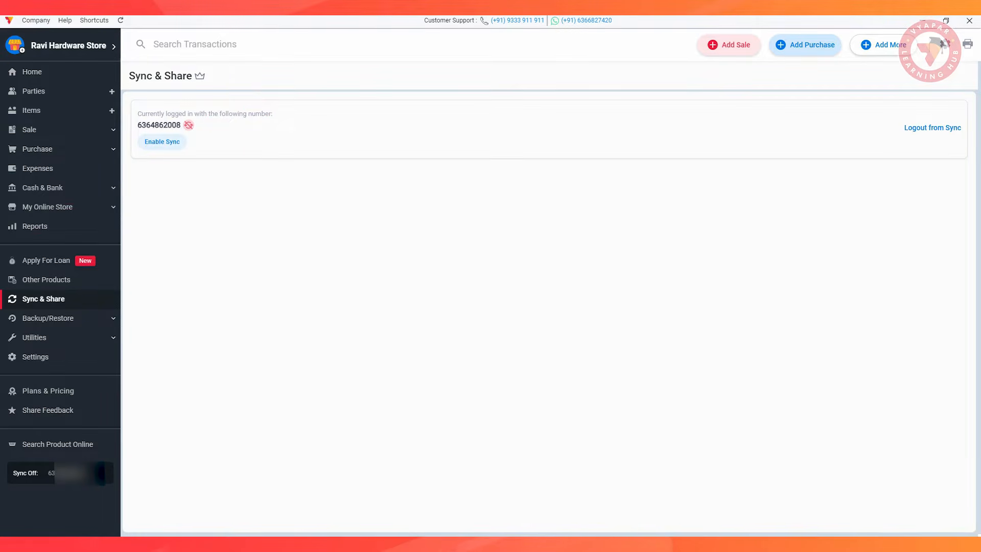
left_click(162, 142)
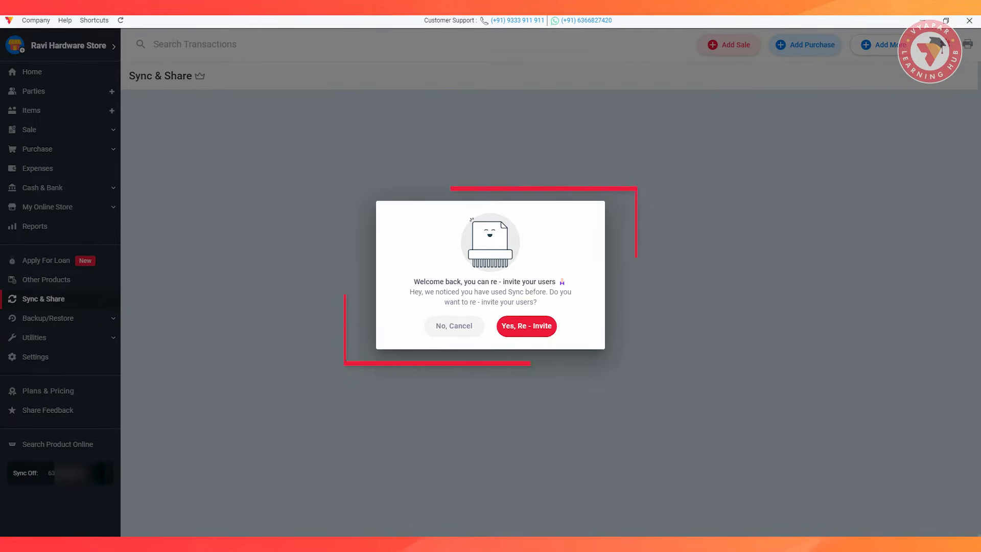
left_click(526, 326)
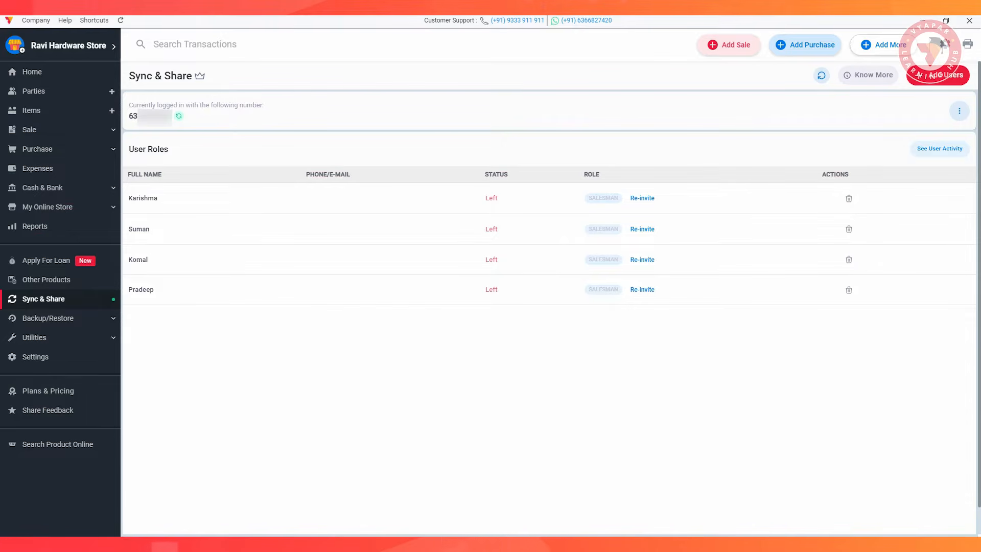
Re-invite the first user listed under User Roles, entering their phone number and assigning the Biller role.
left_click(642, 198)
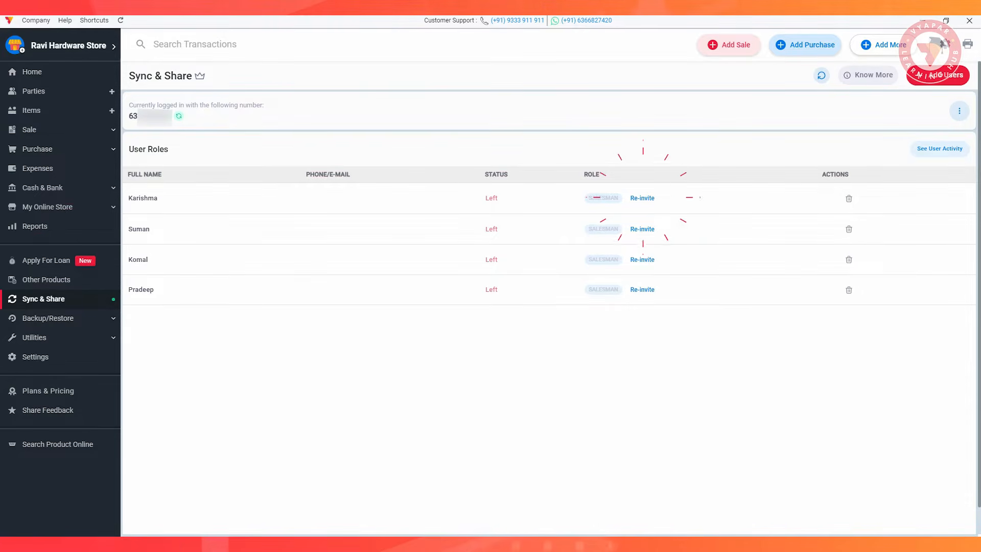
left_click(554, 305)
left_click(350, 127)
type("+91 ")
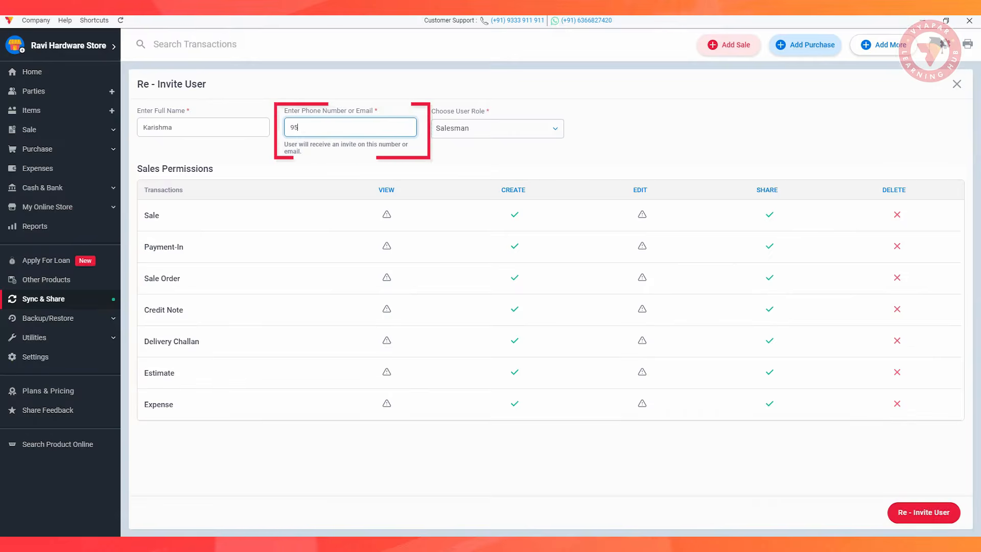
type("XX")
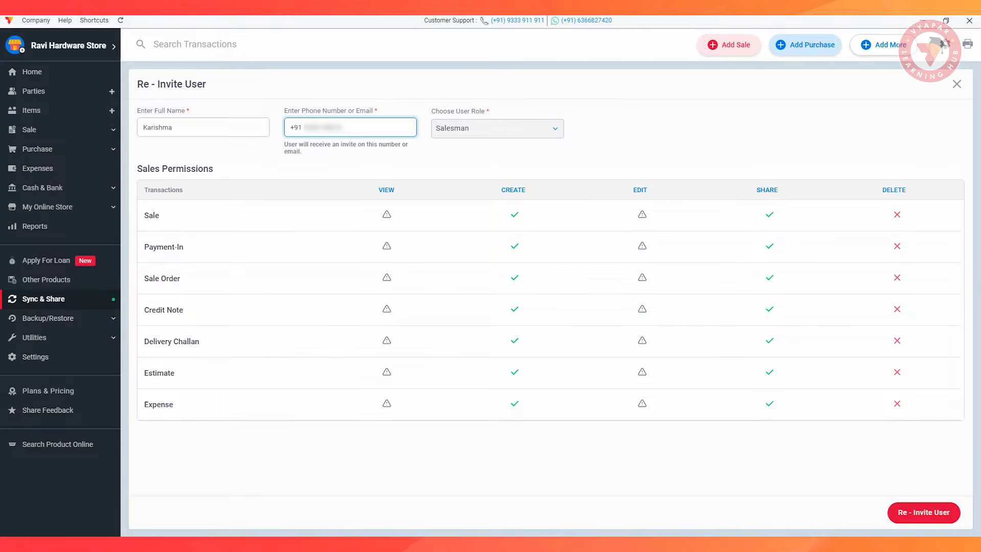
left_click(506, 128)
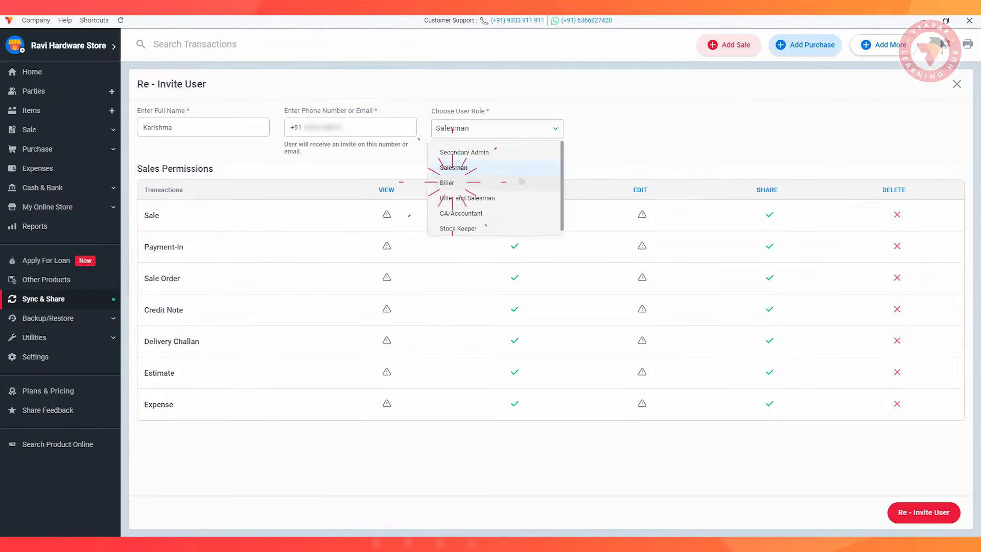
left_click(452, 182)
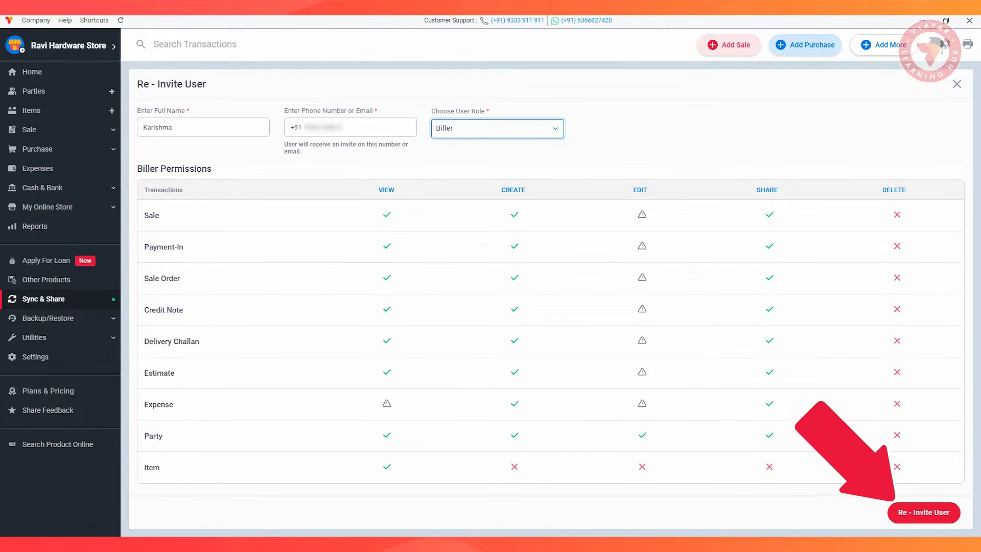
left_click(924, 512)
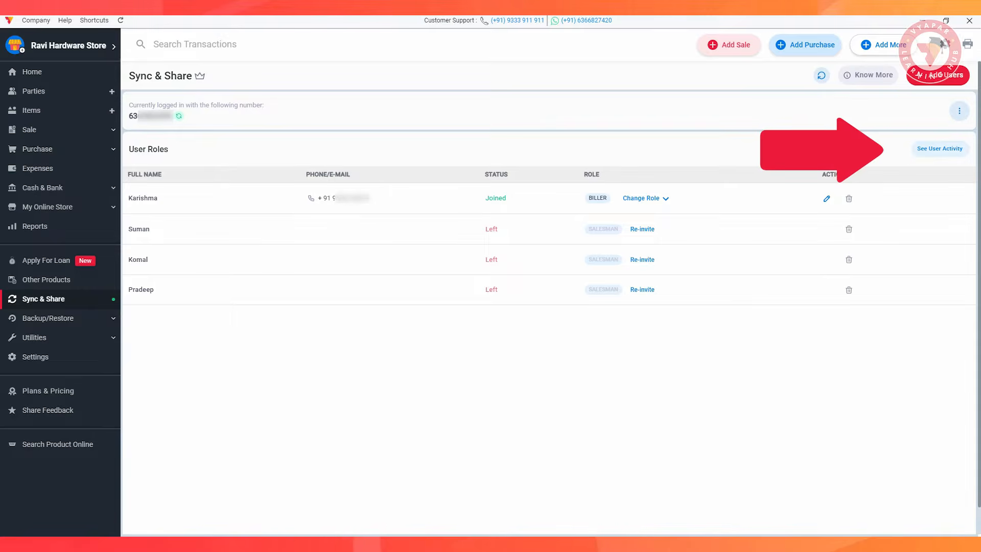
Review the user activity table and view the sale with invoice number 10, then close it discarding changes.
left_click(940, 148)
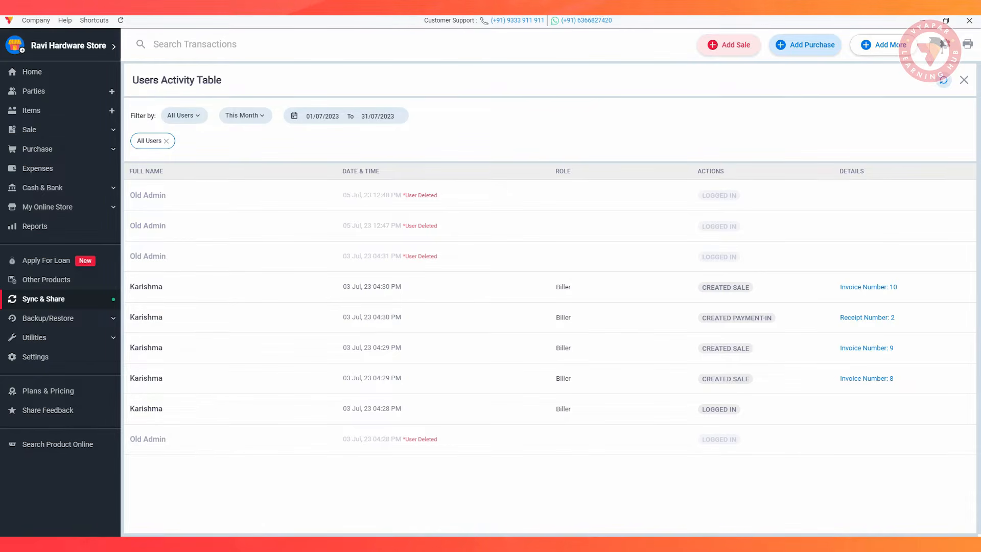
left_click(875, 286)
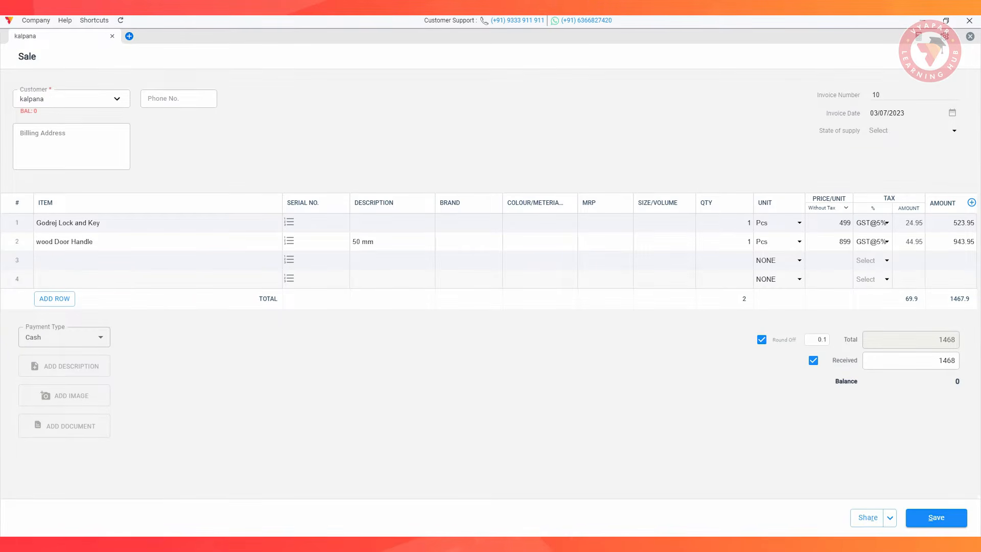
key("Escape")
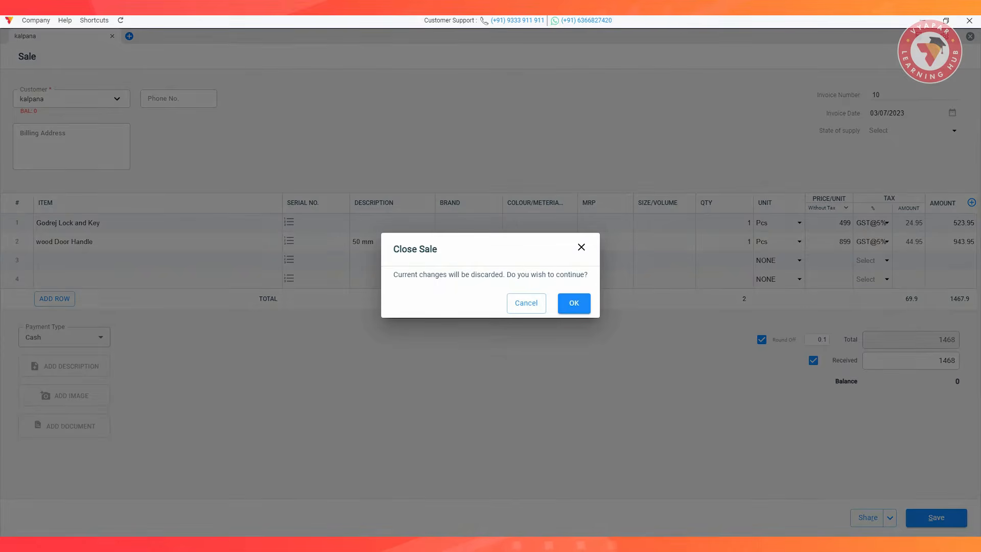
left_click(574, 303)
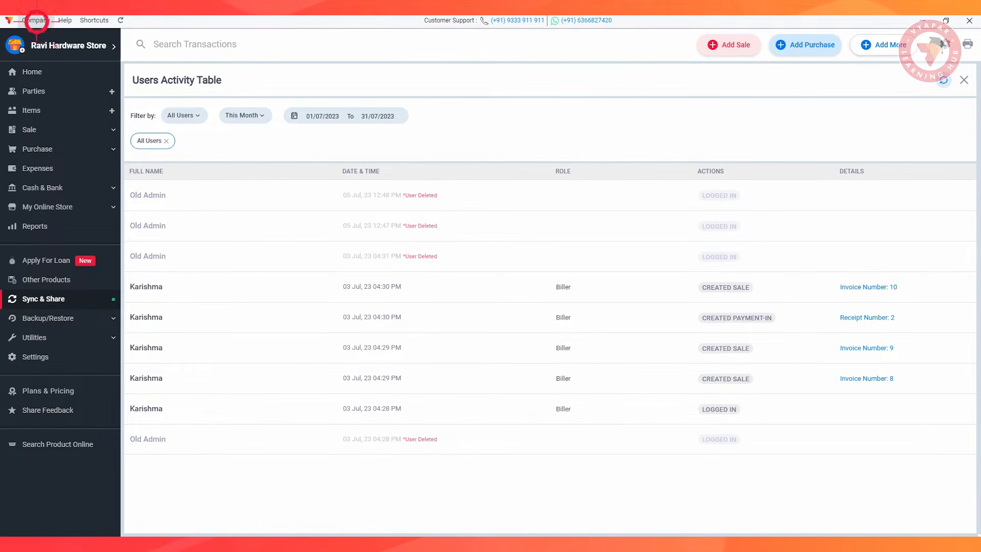
Go to the company list and log out of the current sync account.
left_click(36, 20)
left_click(64, 41)
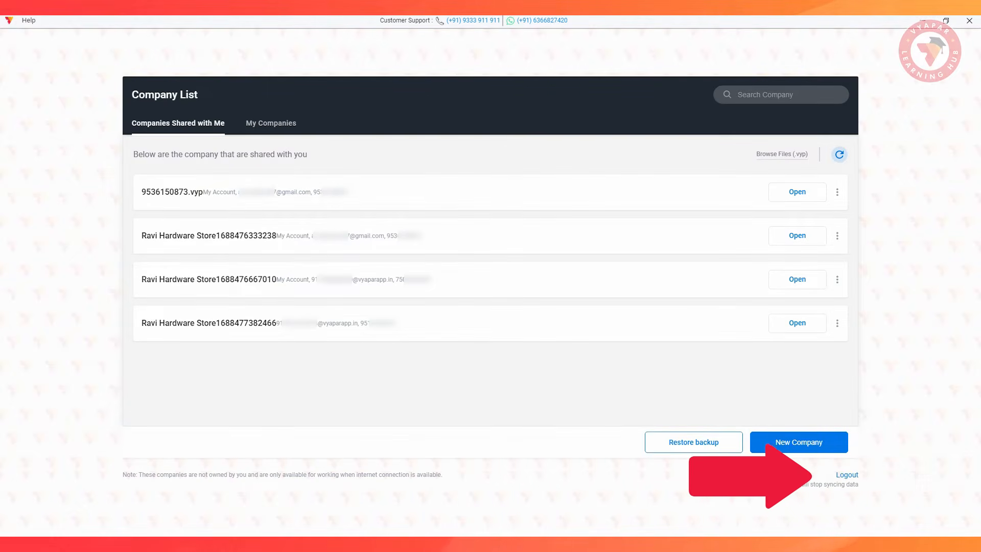
left_click(847, 474)
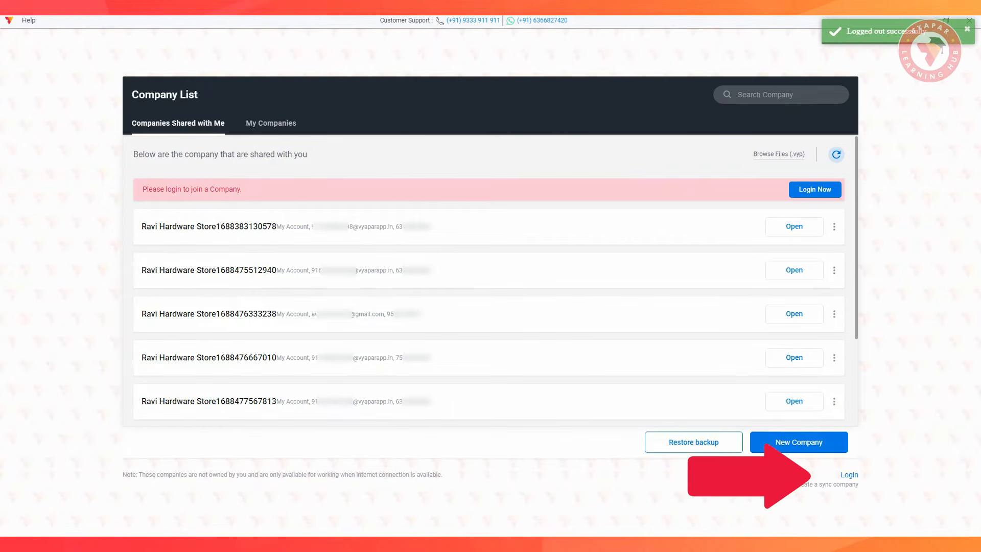
Log in with the invited user's phone number and login passcode, and open the shared company marked Current Company.
left_click(849, 475)
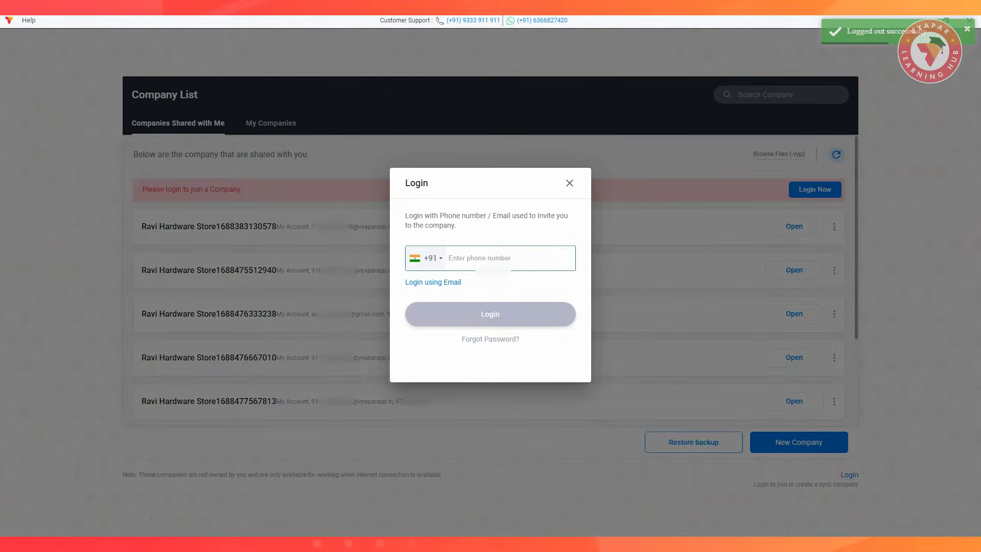
type("953•••••••")
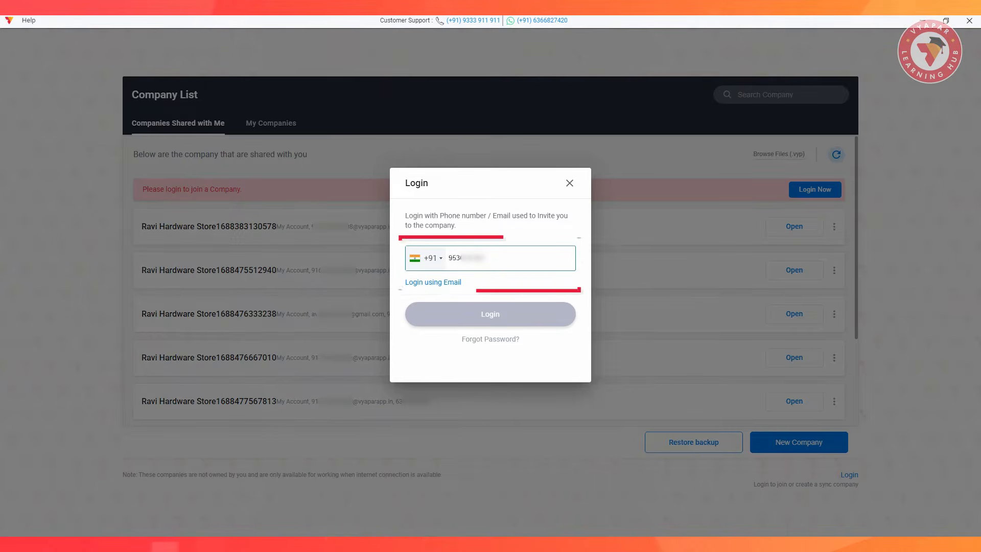
key("Return")
type("••••")
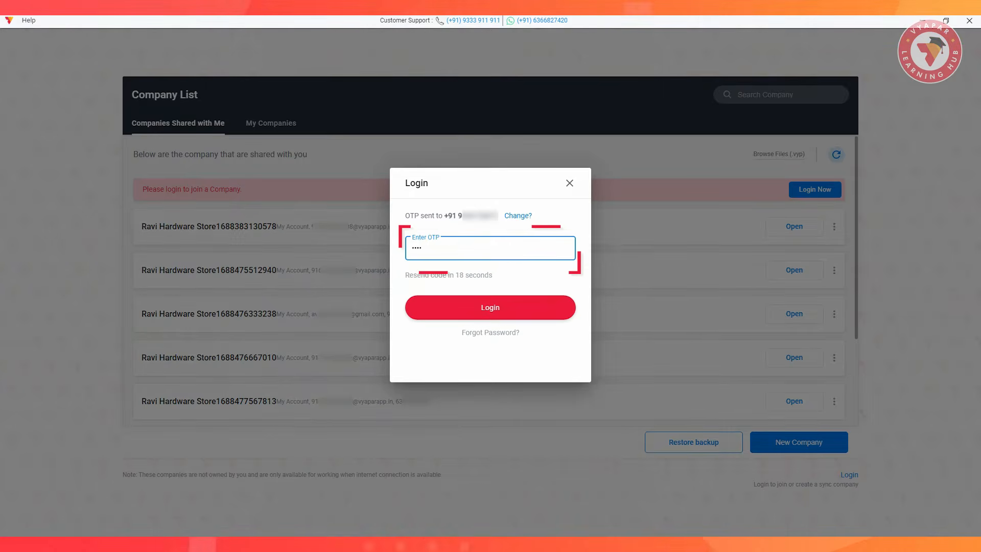
left_click(489, 307)
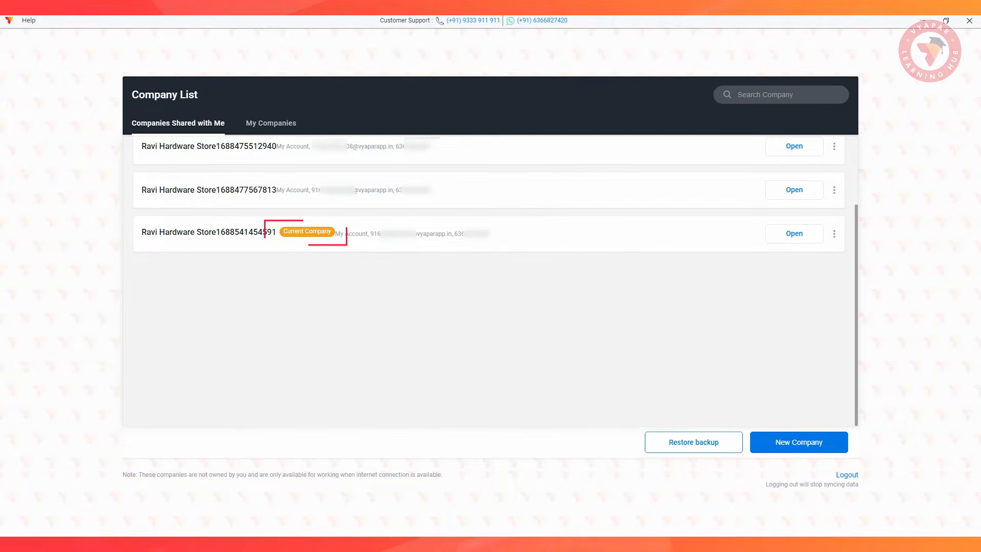
left_click(794, 234)
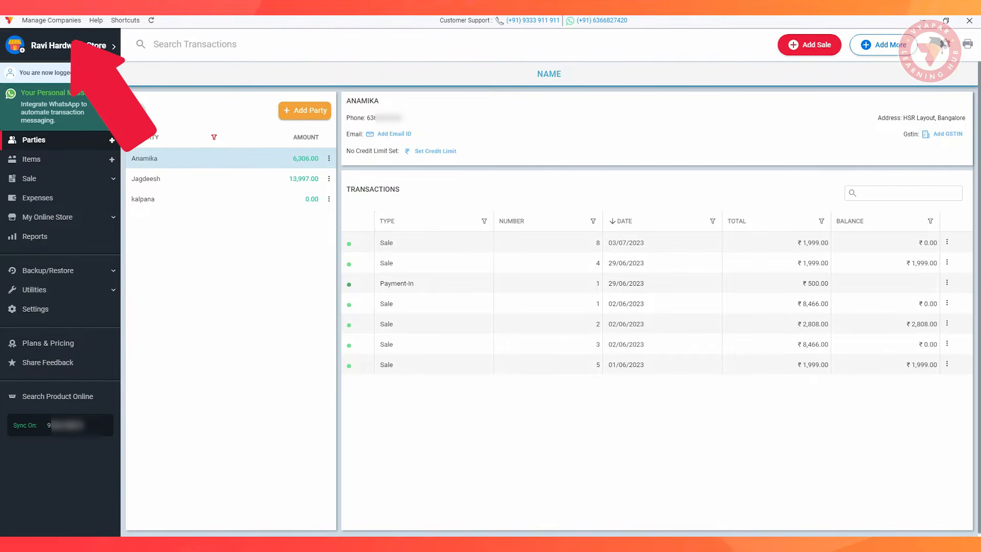
Return to the company list, log out the invited user, and log in with the other account's phone number.
left_click(51, 20)
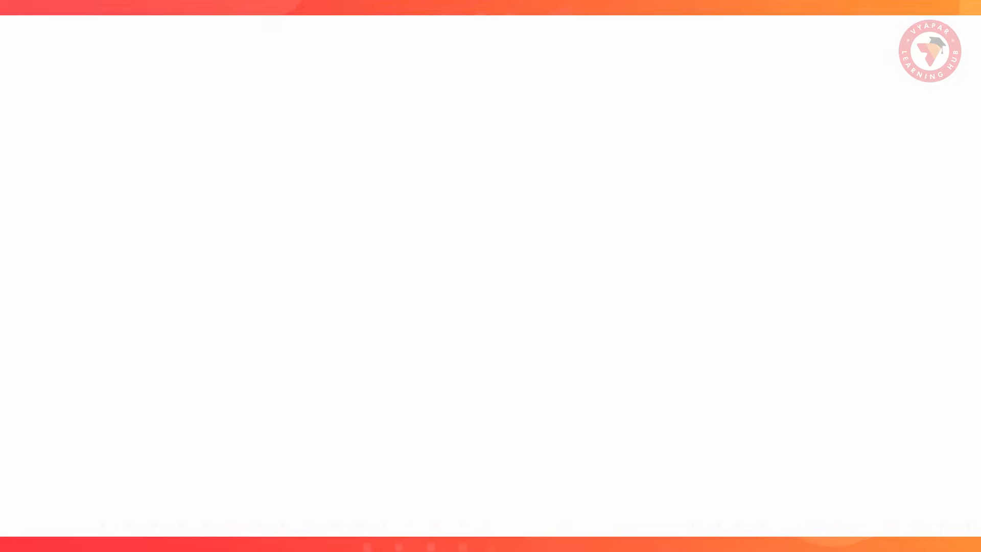
left_click(845, 475)
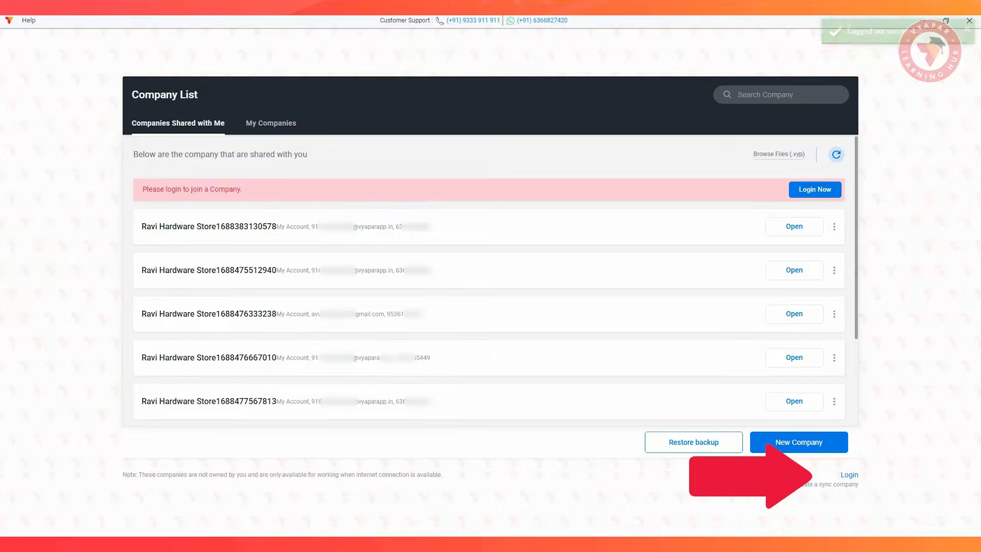
left_click(848, 475)
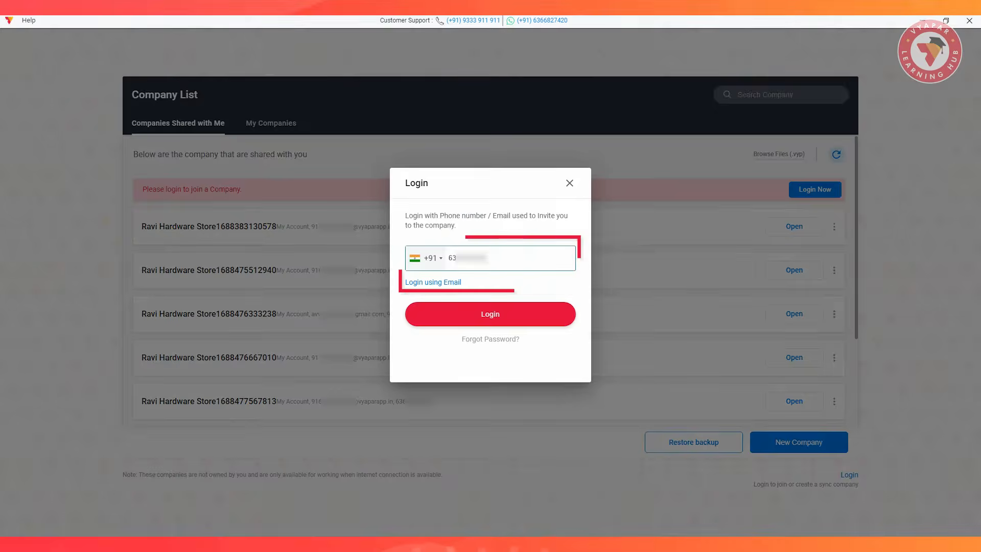
left_click(490, 314)
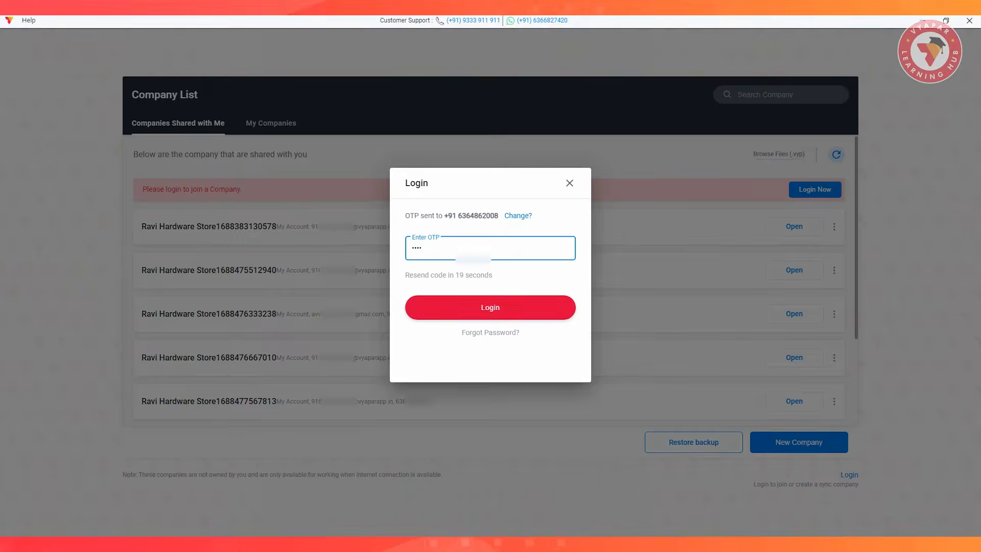
left_click(490, 308)
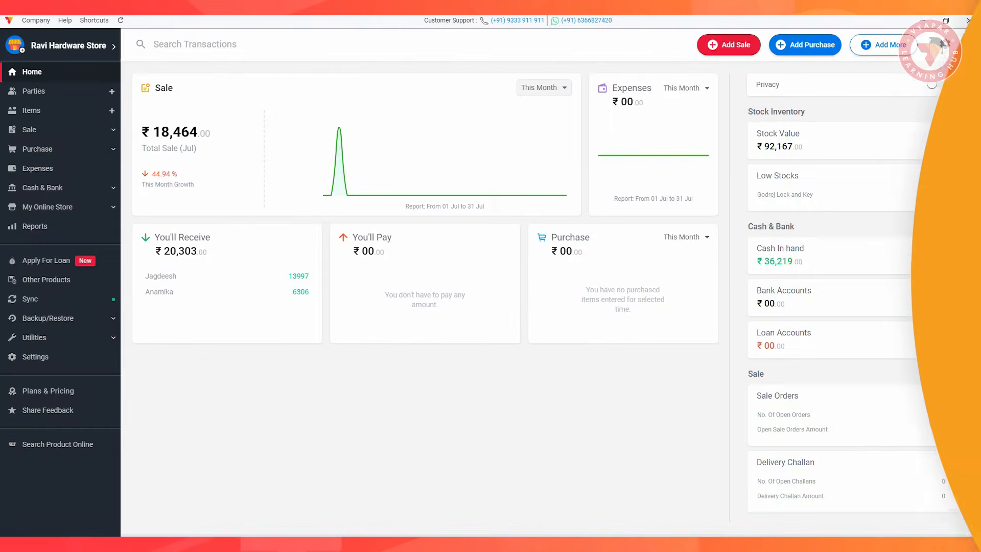
left_click(30, 299)
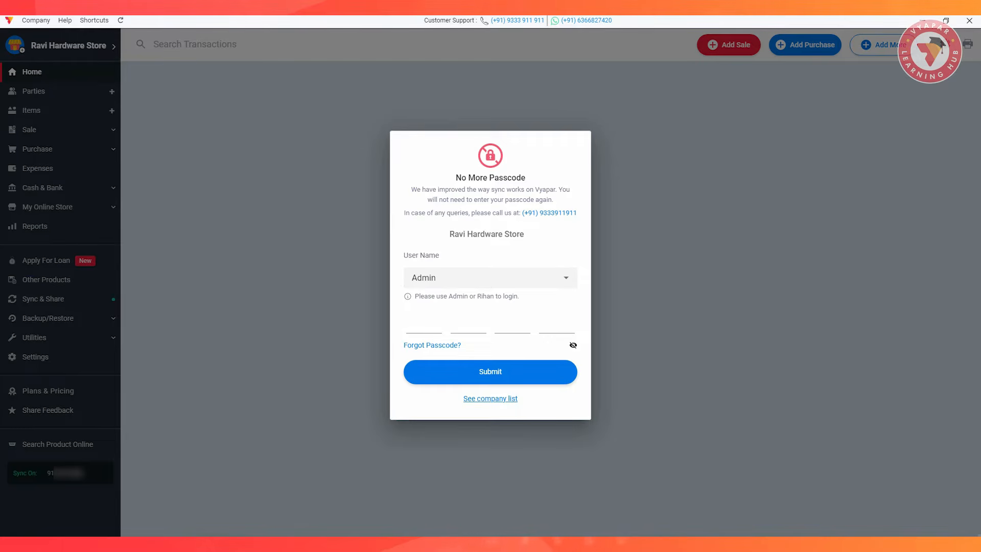
Log in as Admin instead of the other available user by entering the passcode, and open Sync & Share.
left_click(565, 278)
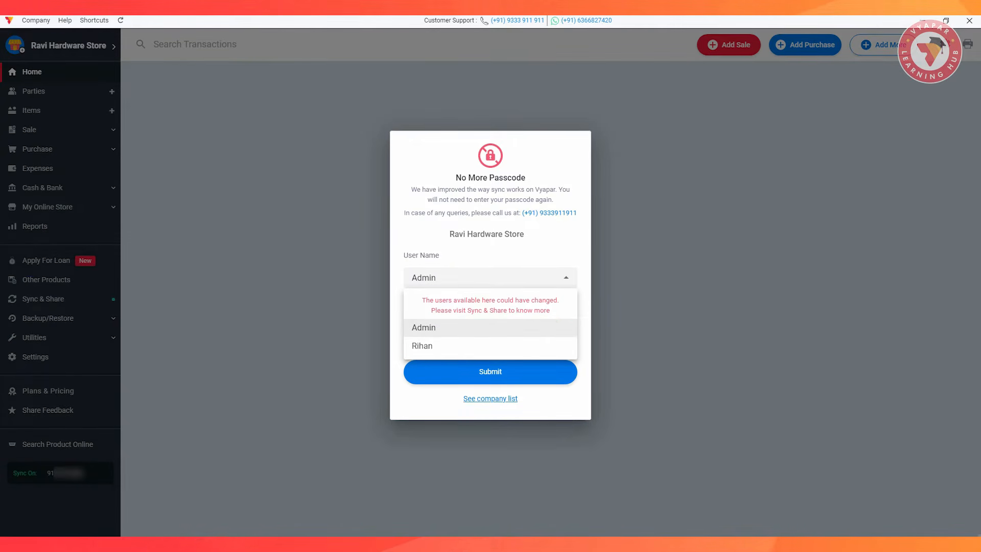
left_click(429, 327)
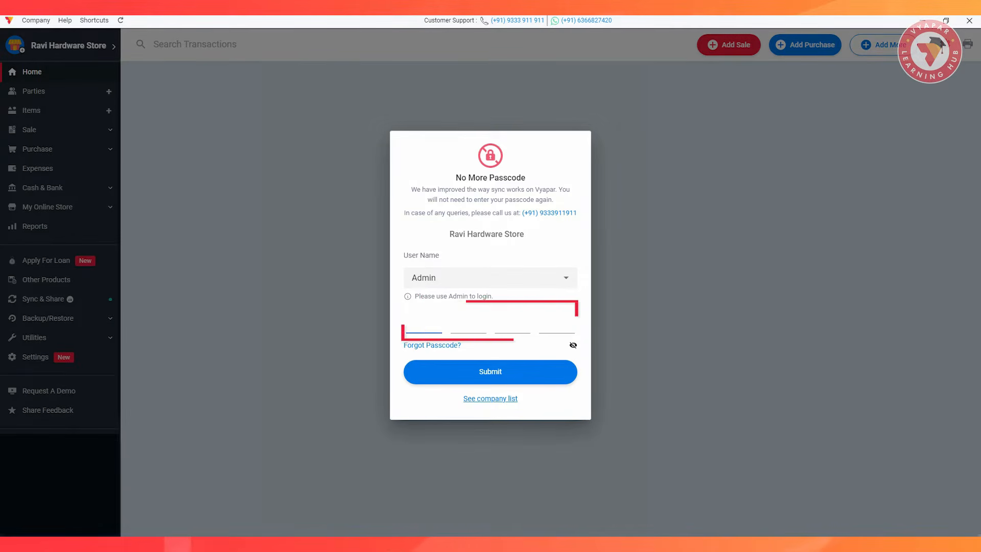
type("••••")
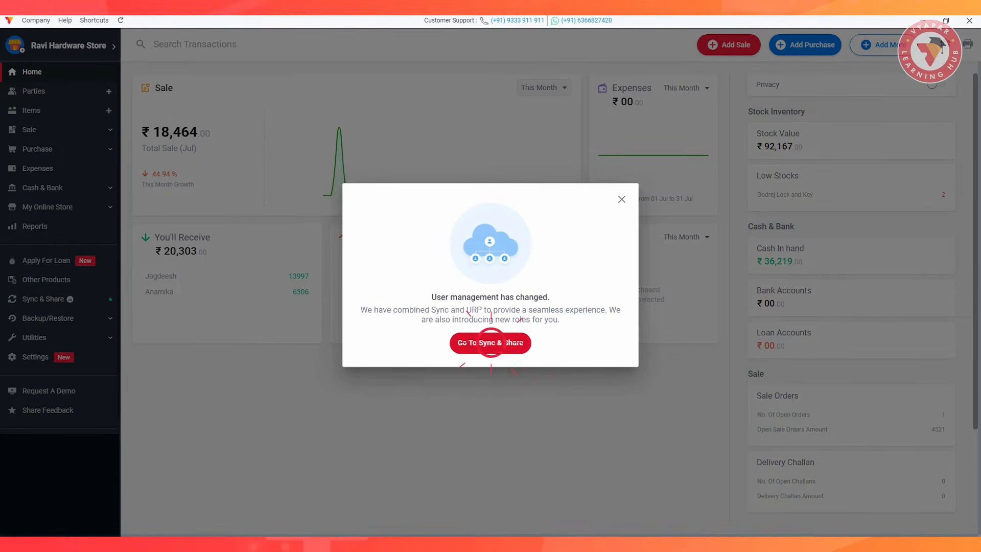
left_click(491, 342)
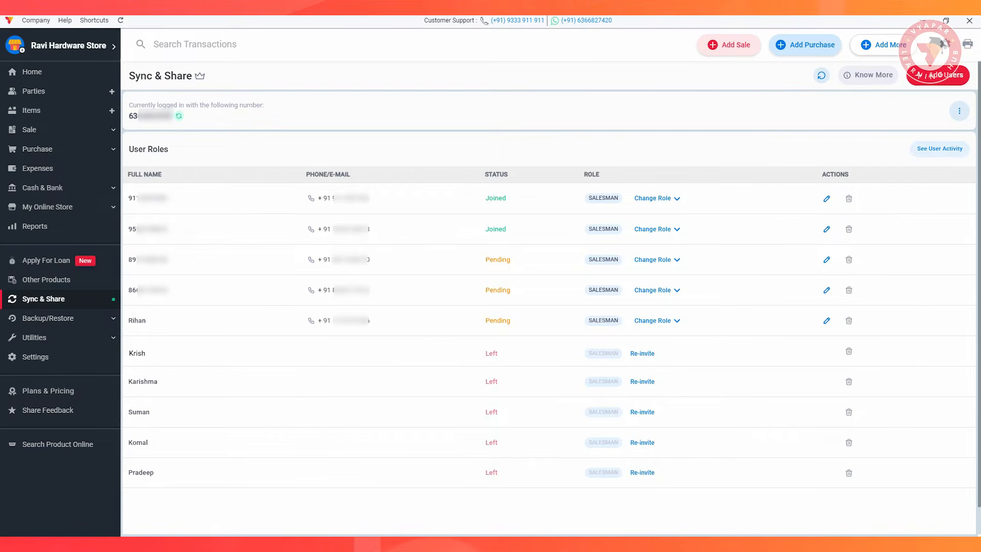
Permanently delete the first user with status Left, and change the first joined user's role to Biller.
left_click(848, 351)
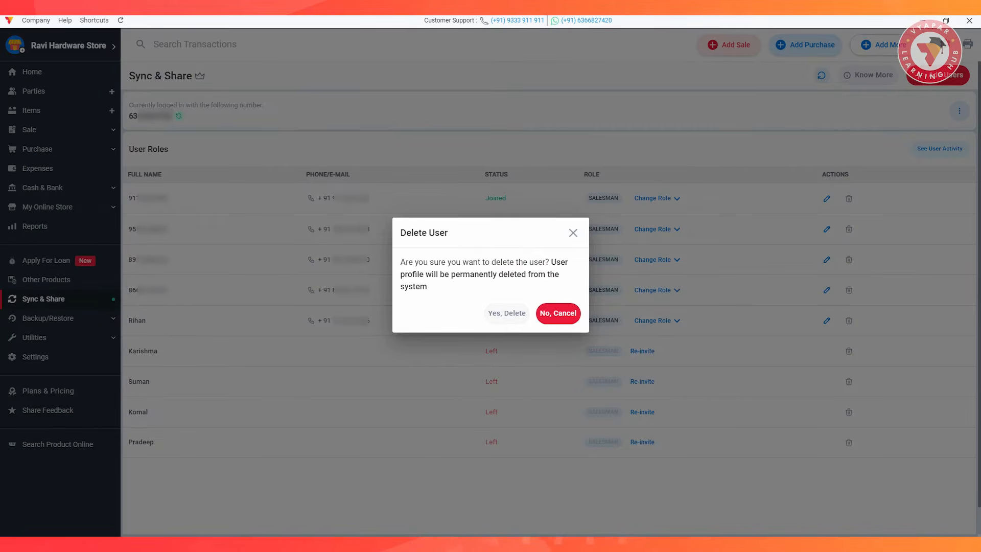
left_click(506, 312)
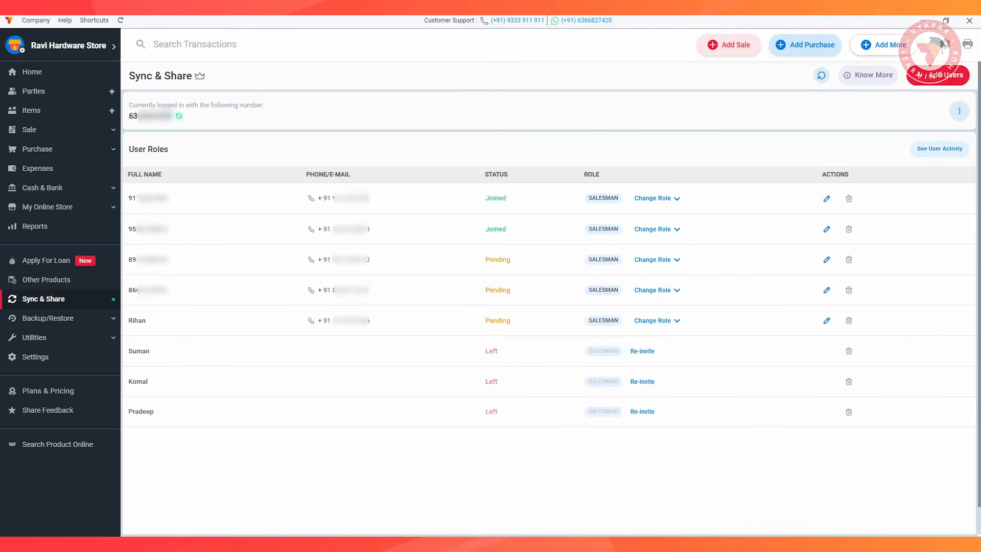
left_click(668, 228)
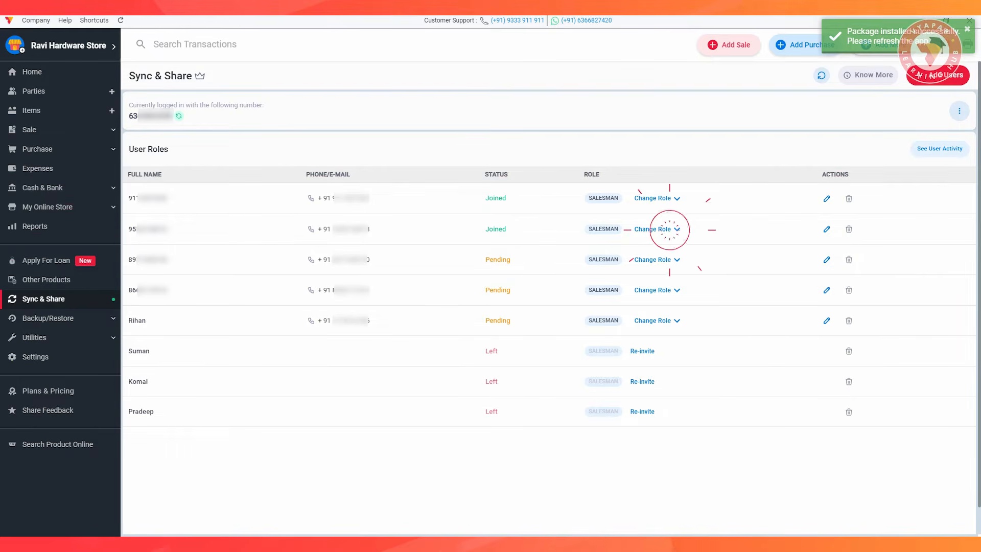
left_click(610, 252)
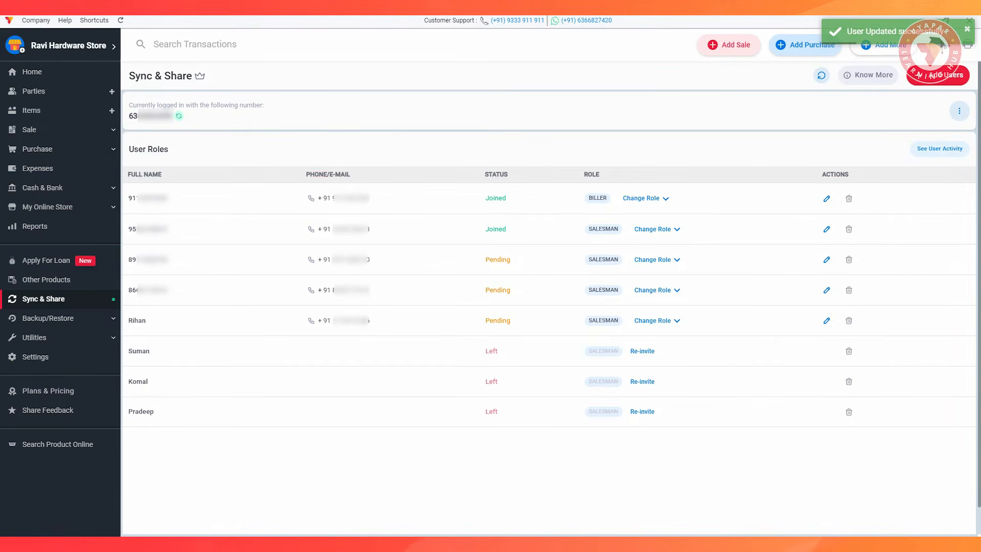
Edit the second joined user by entering the full name and choosing the Biller role, and save the user.
left_click(825, 229)
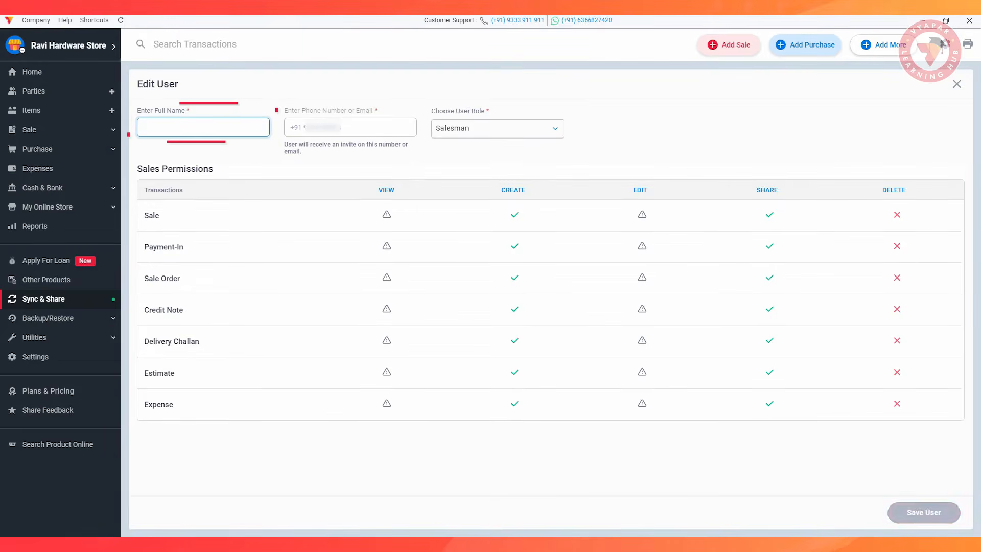
type("Monika")
left_click(551, 128)
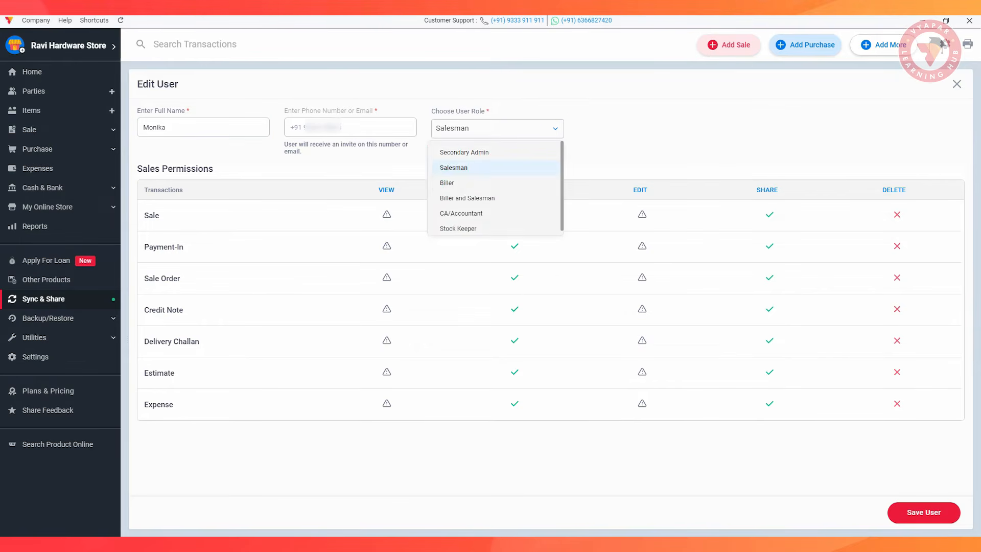
left_click(488, 182)
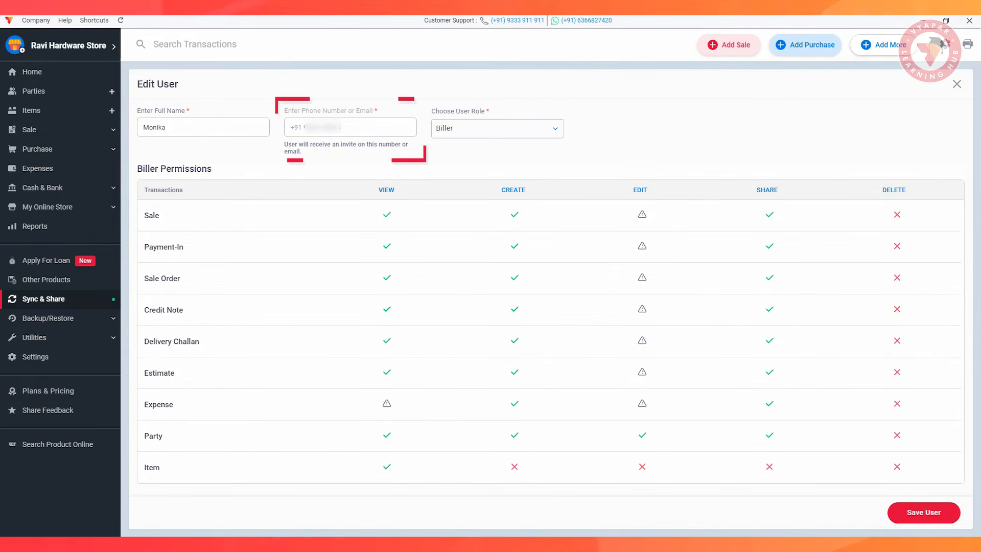
left_click(922, 512)
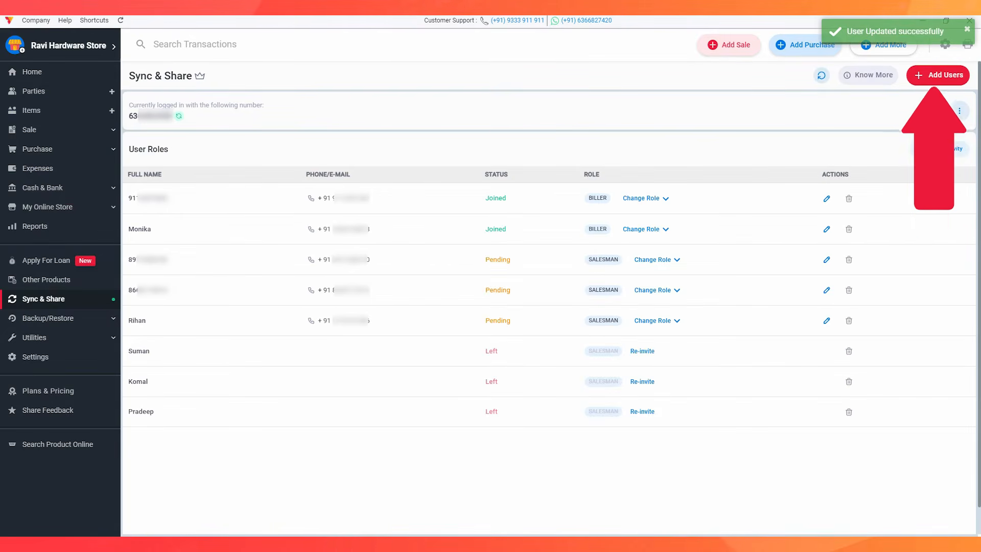
Remove the last pending user from the company and permanently delete the profile instead of restoring it.
left_click(848, 320)
left_click(506, 306)
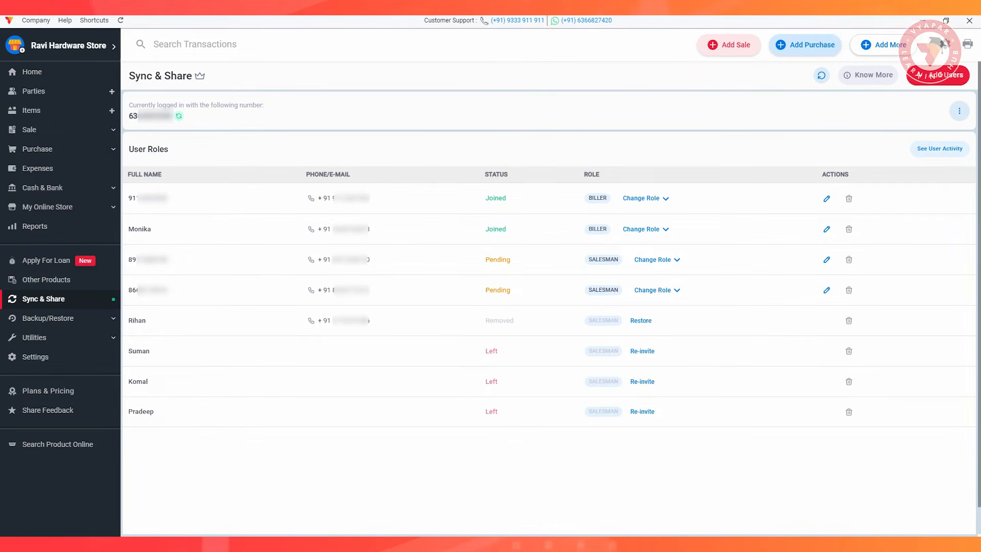
left_click(640, 320)
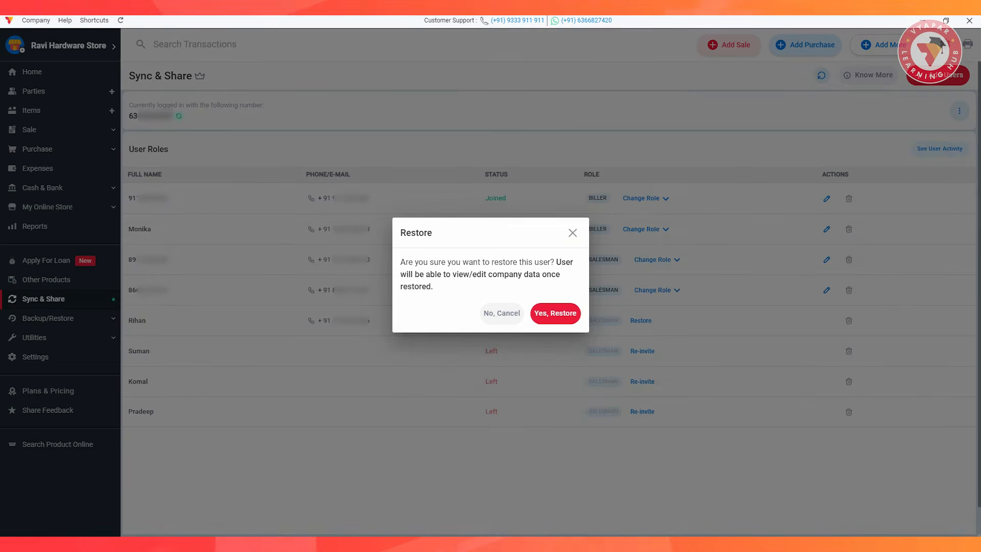
left_click(572, 233)
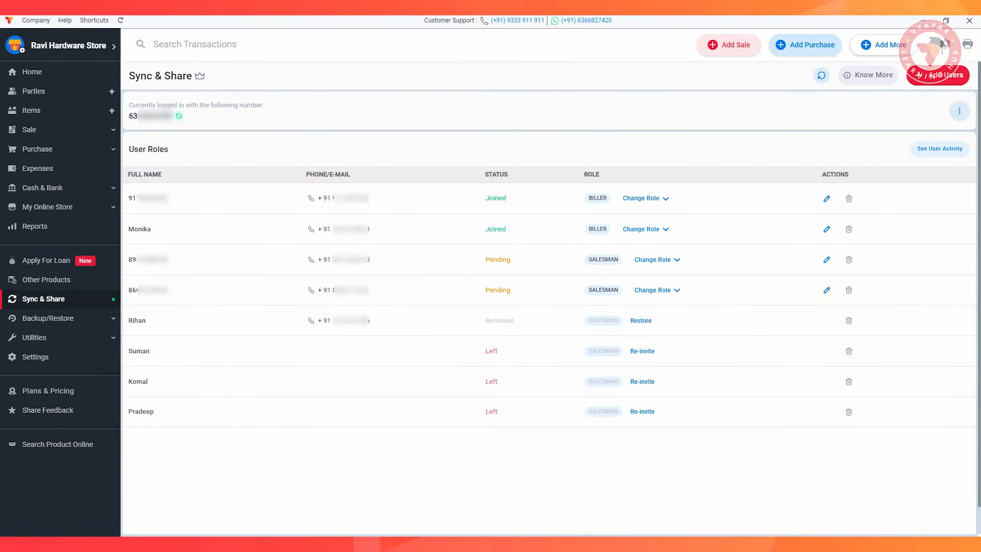
left_click(848, 321)
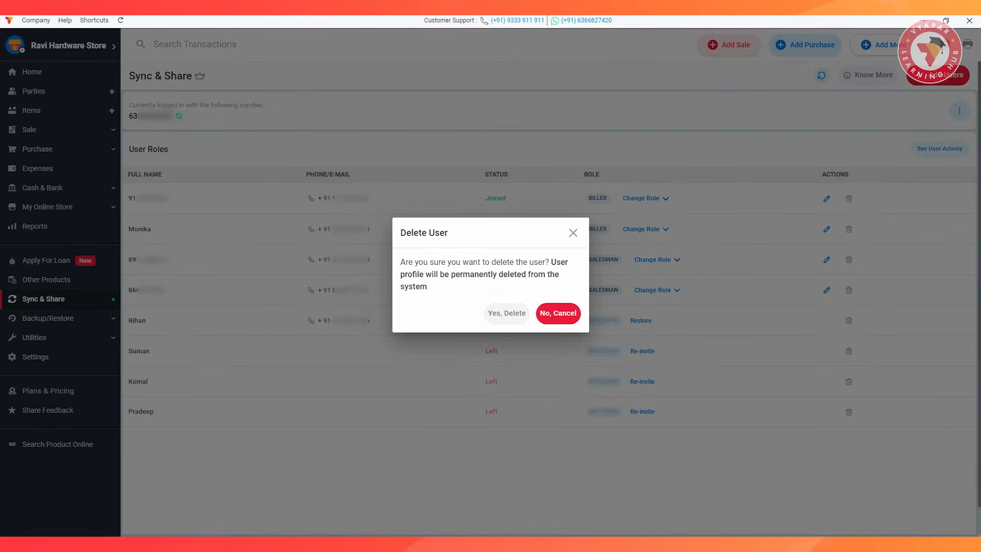
left_click(506, 313)
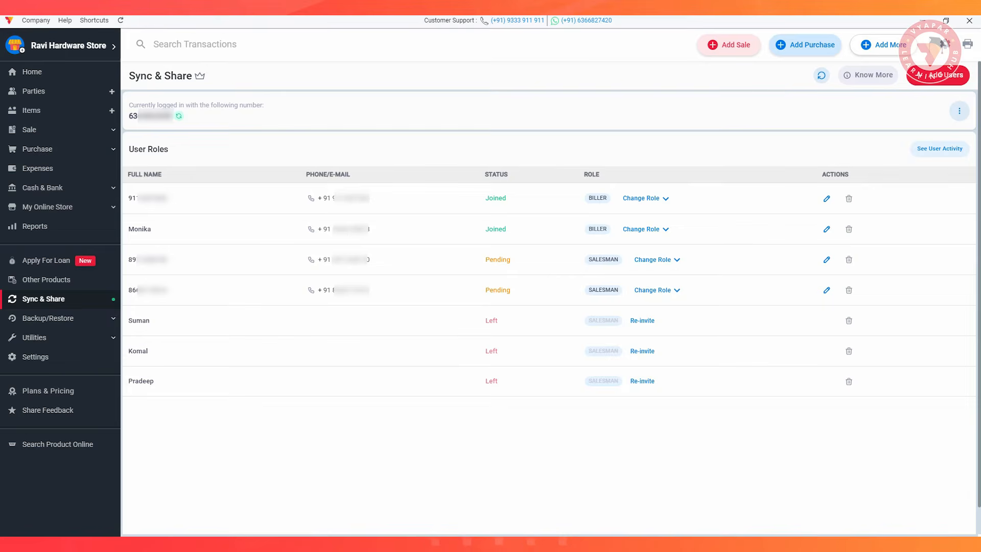
Log out the current account from sync and confirm the logout.
left_click(959, 111)
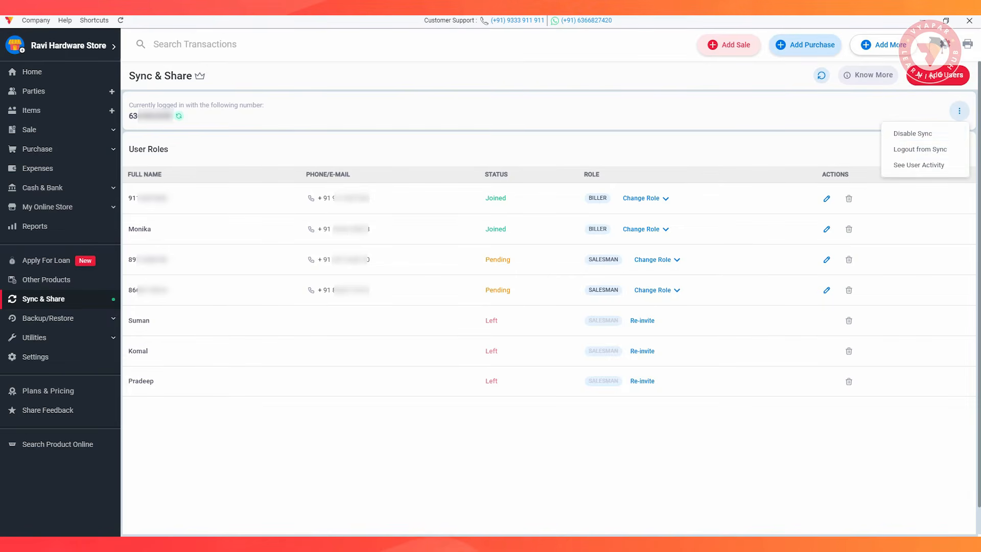
left_click(919, 149)
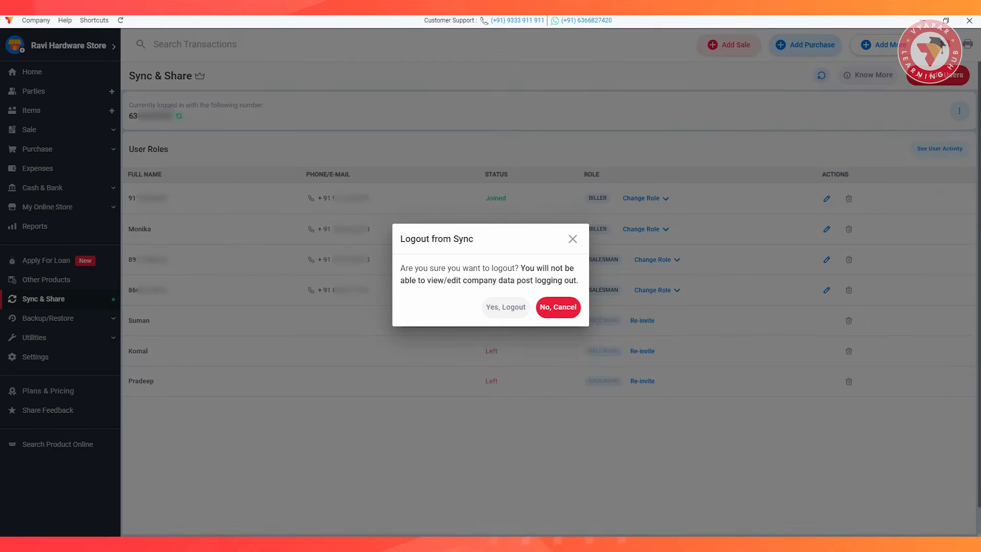
left_click(499, 307)
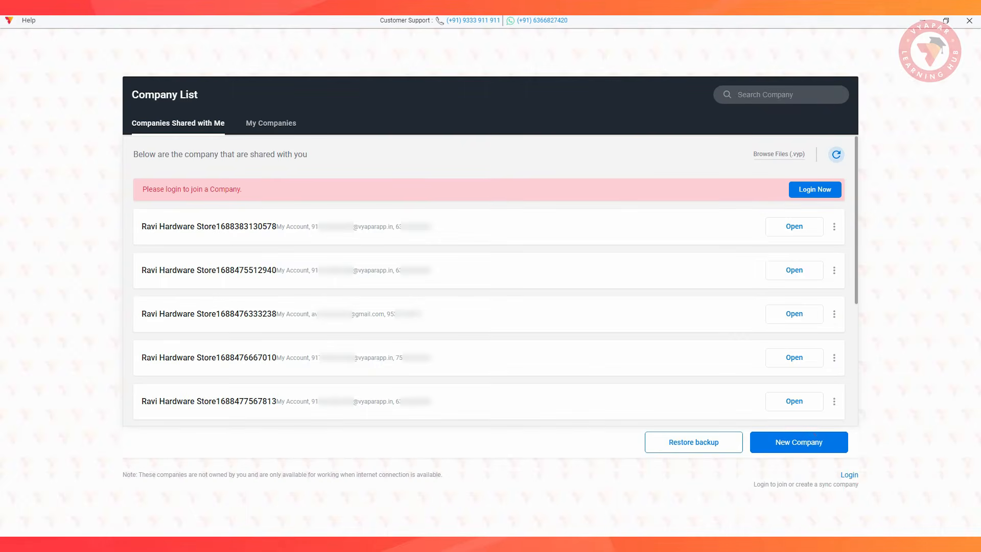
Log in with another phone number and its OTP, open the shared company marked Current Company, and return to the company list.
left_click(847, 475)
type("9")
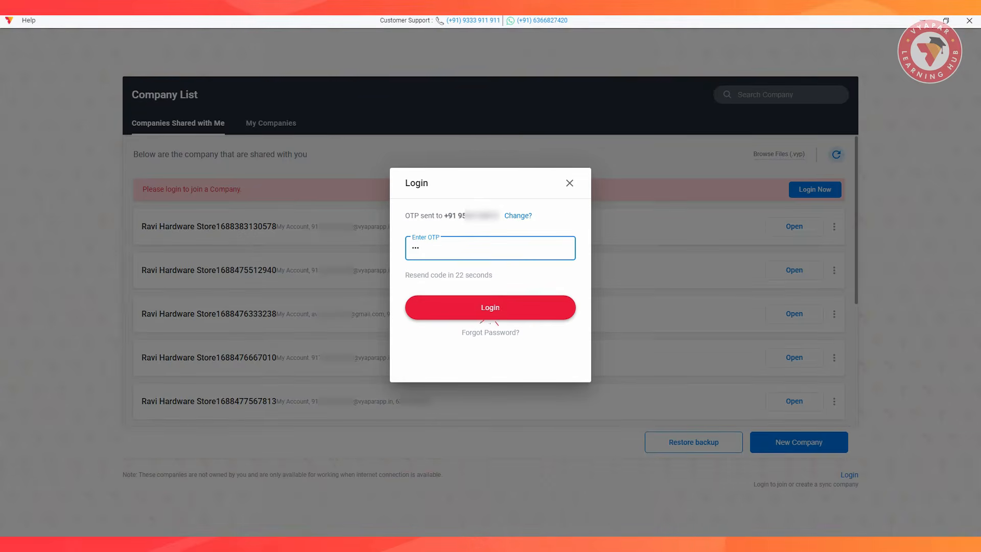
left_click(489, 314)
left_click(793, 410)
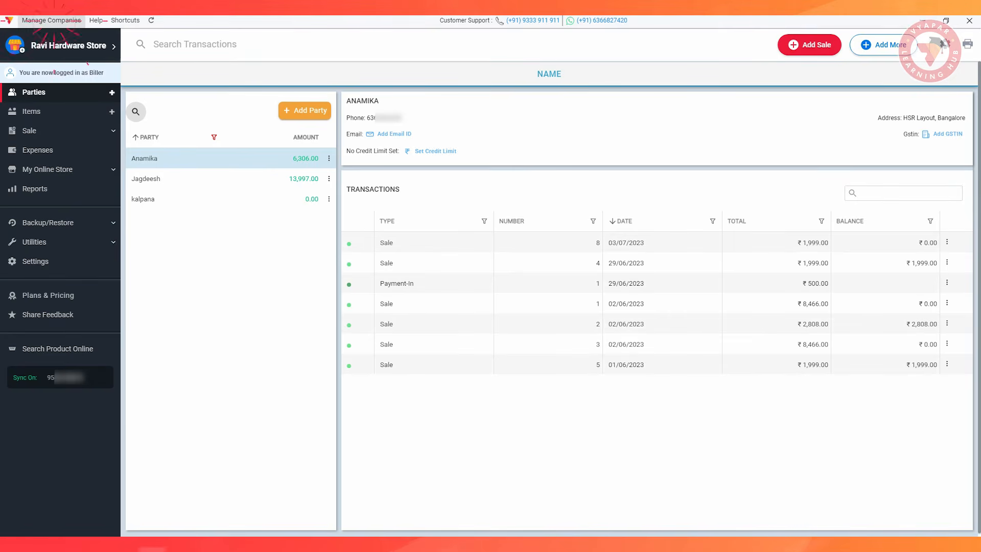
left_click(51, 20)
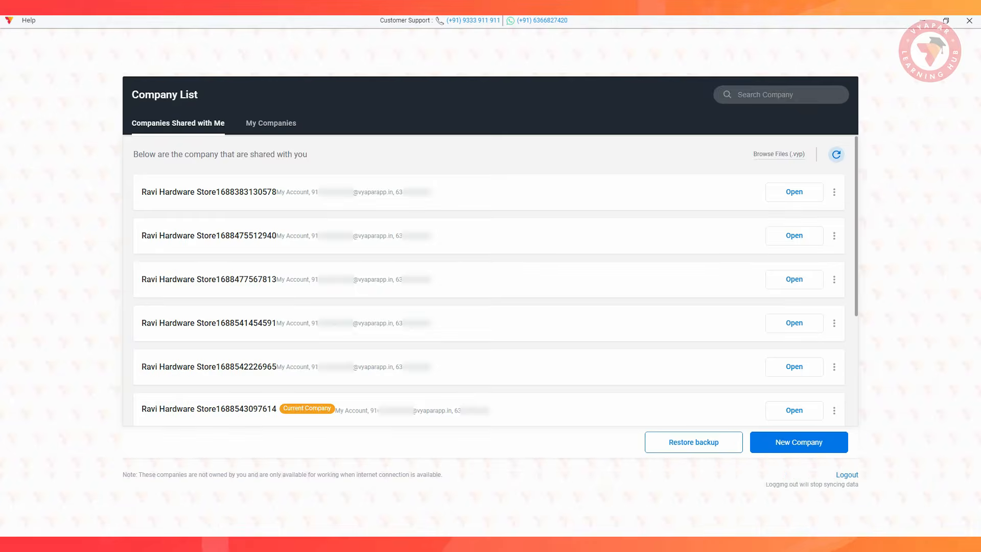
Disable sync for Ravi Hardware Store, and enable it again with the earlier users re-invited.
left_click(958, 110)
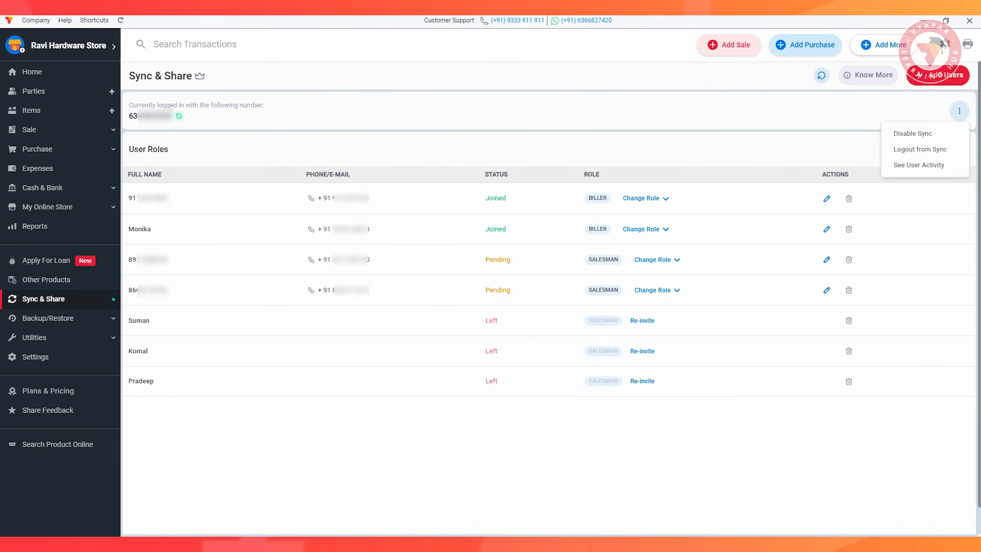
left_click(912, 133)
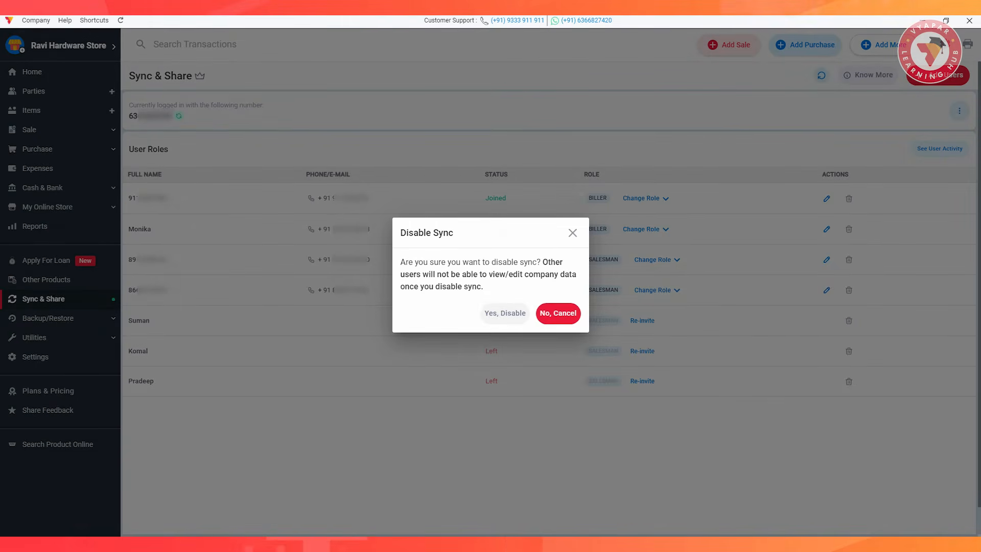
left_click(505, 312)
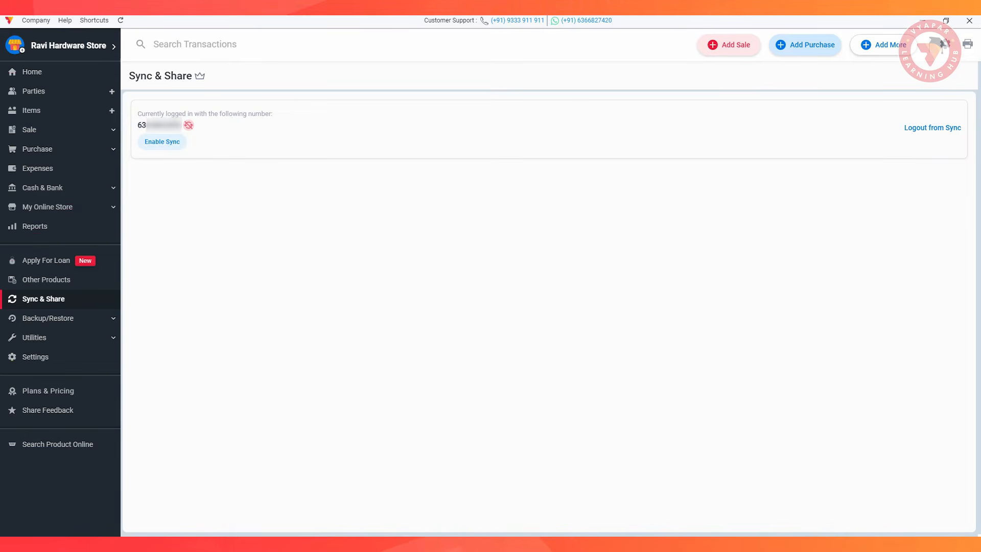
left_click(162, 142)
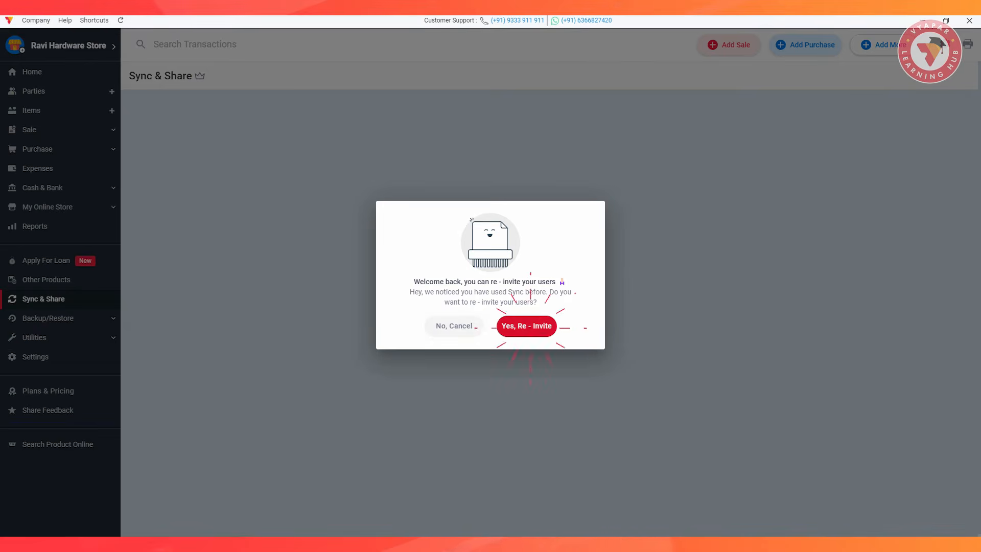
left_click(530, 326)
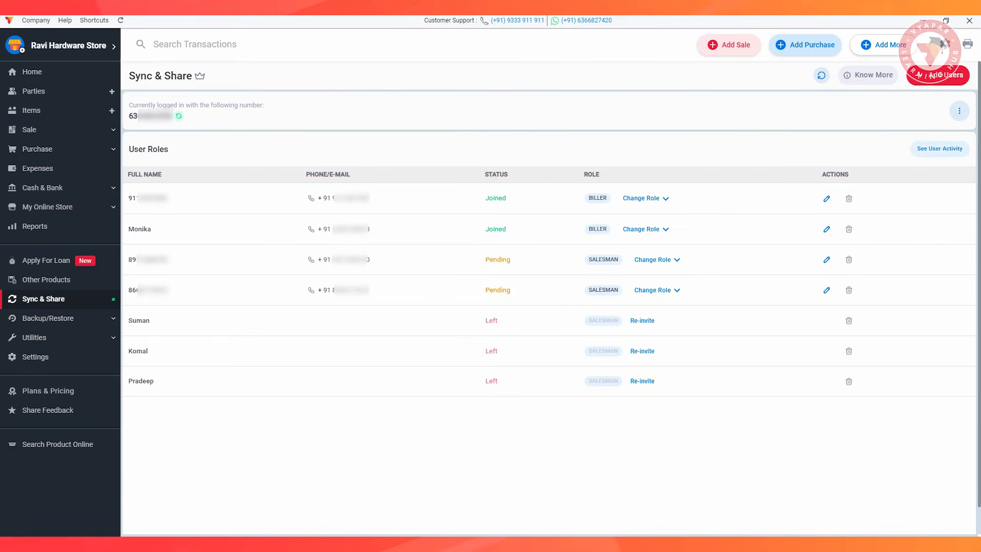
Open the Users Activity Table and examine its period and user filter options.
left_click(958, 111)
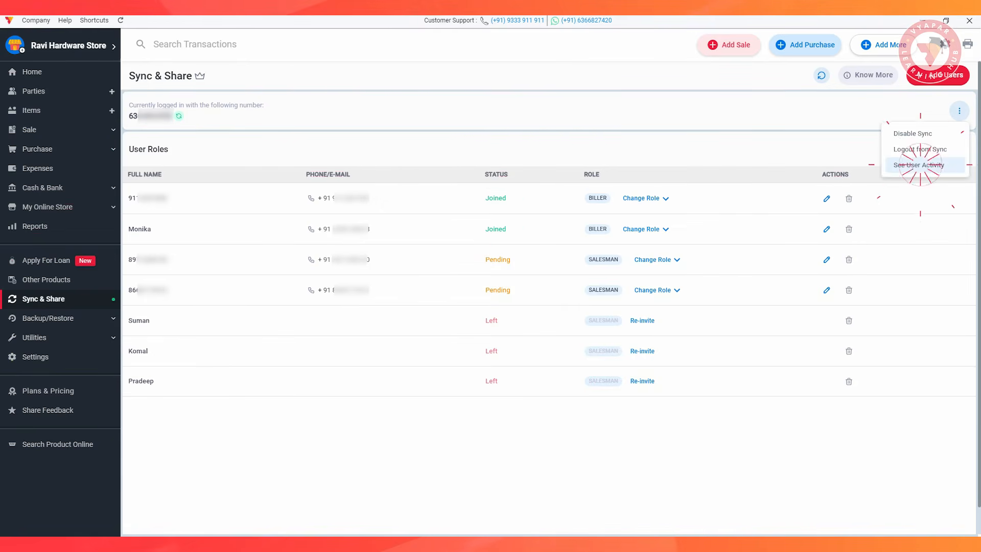
left_click(918, 165)
left_click(245, 116)
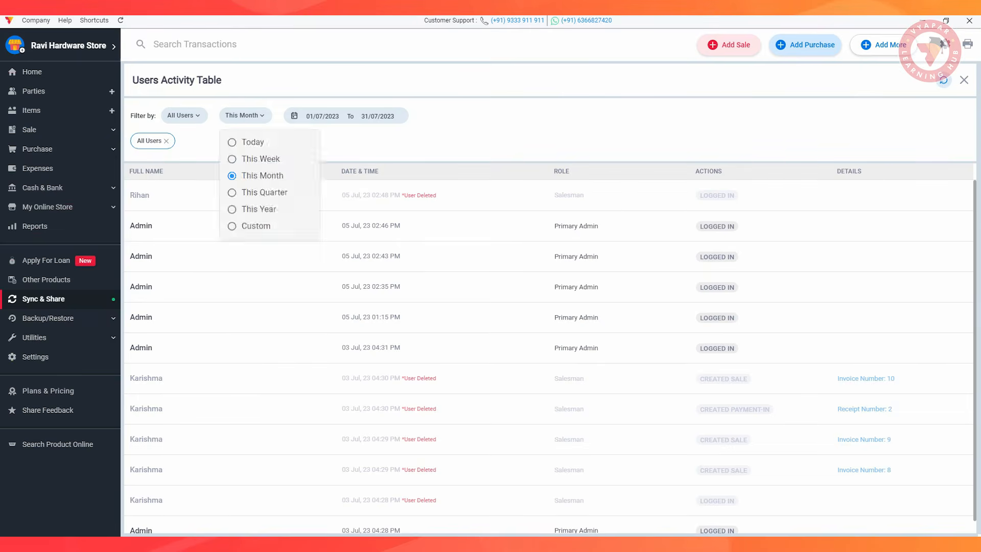
left_click(184, 115)
key("Escape")
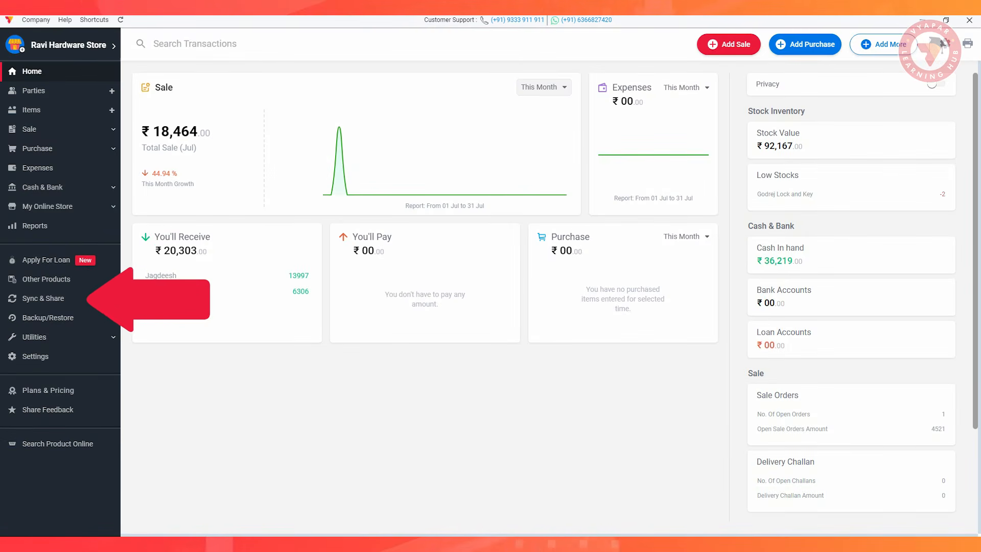
In Sync & Share, edit the first pending user by entering the full name and setting the role to CA/Accountant, and save.
left_click(44, 298)
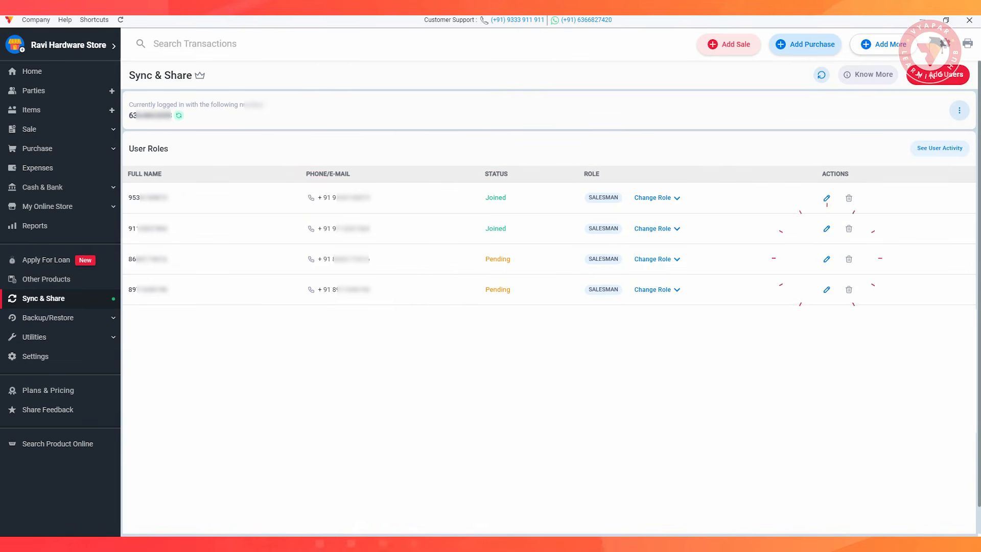
left_click(826, 259)
left_click(497, 128)
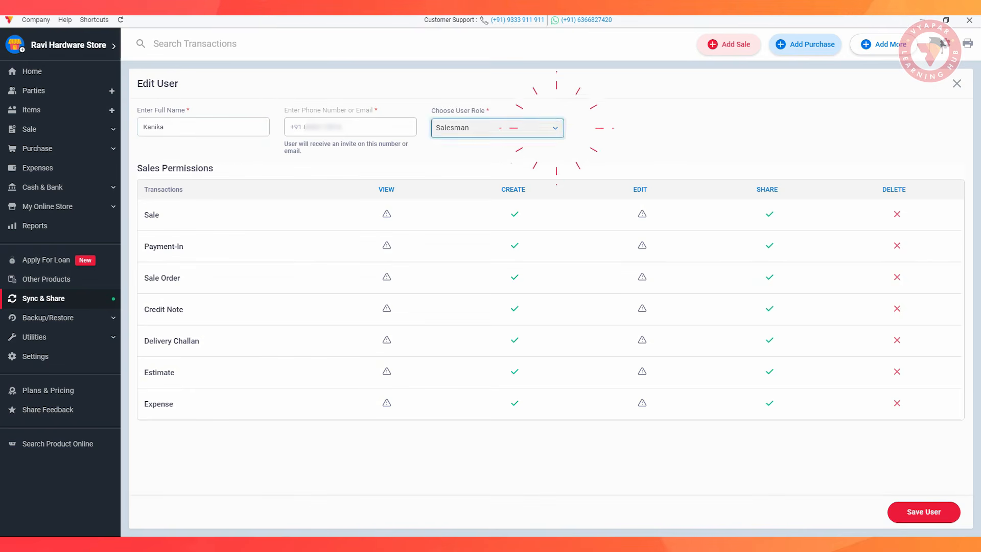
left_click(466, 225)
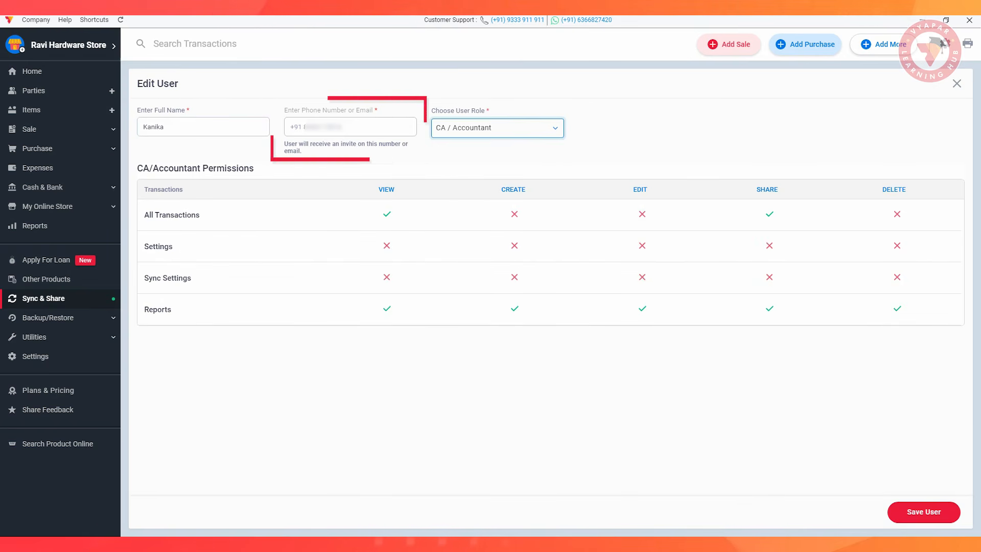
left_click(910, 510)
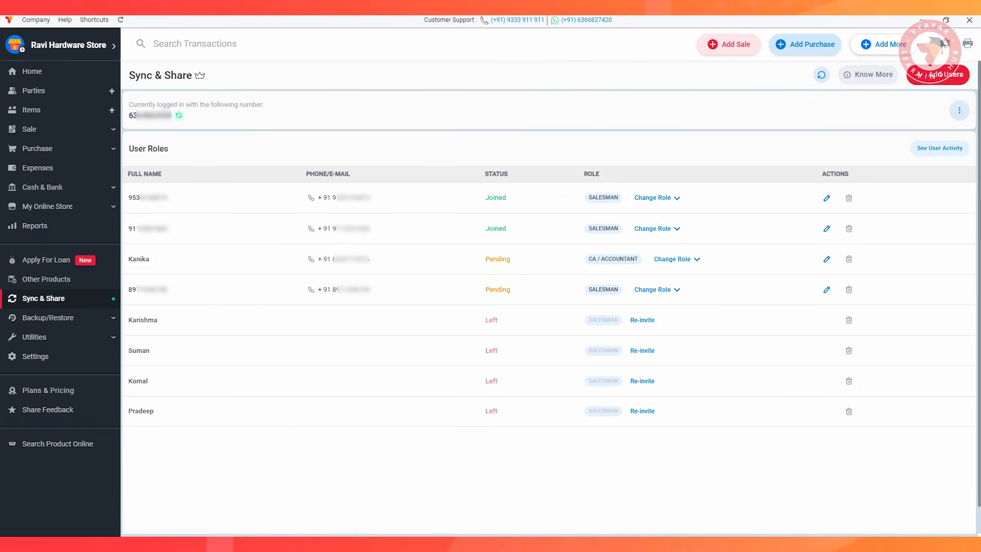
Open the company's Settings.
left_click(36, 356)
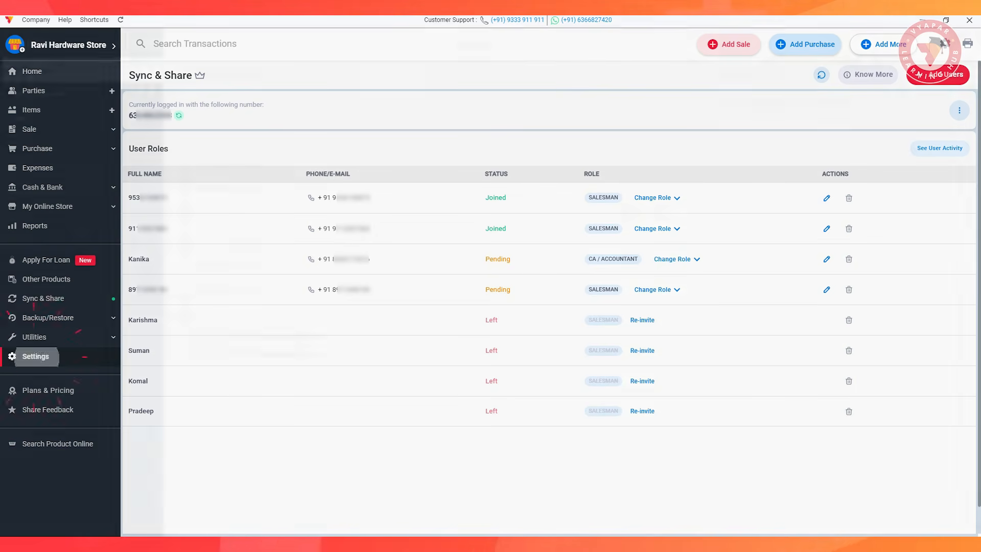